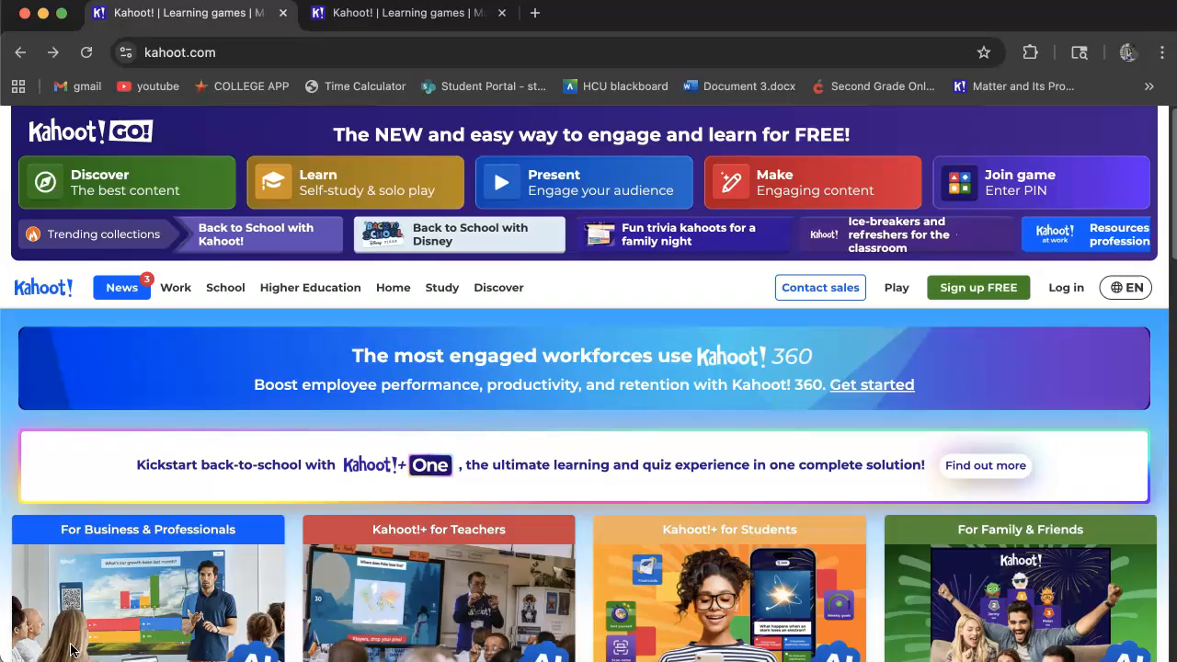
Start a free Kahoot! sign-up with the Teacher account type and School as the workplace
left_click(1007, 297)
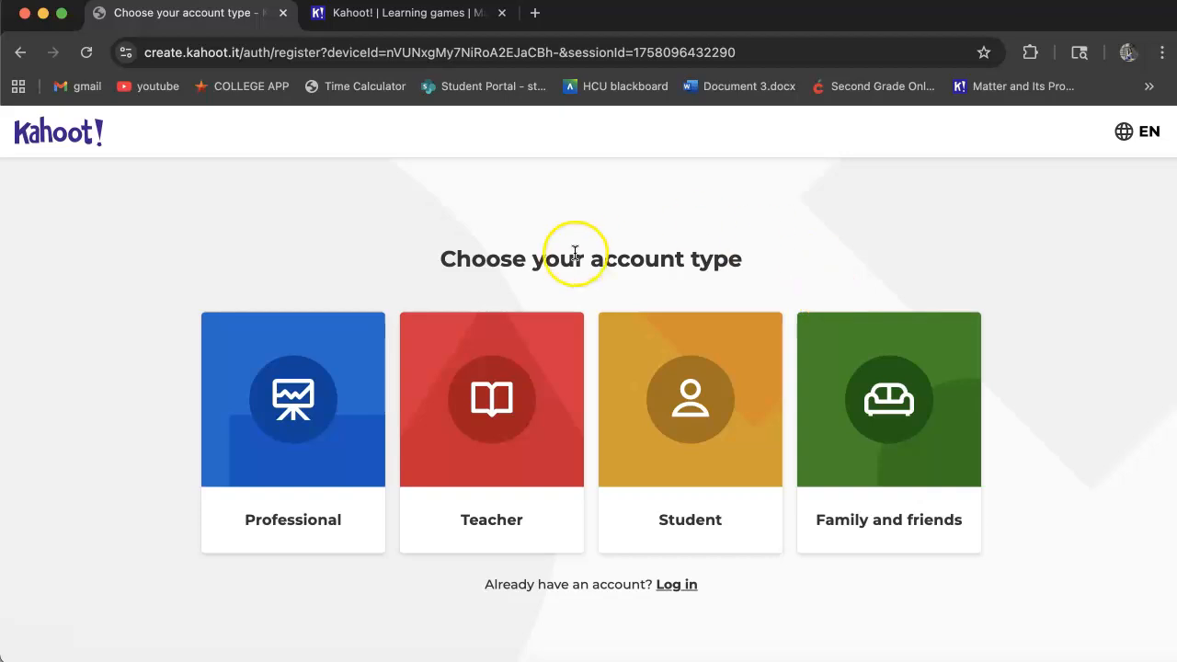
left_click(524, 398)
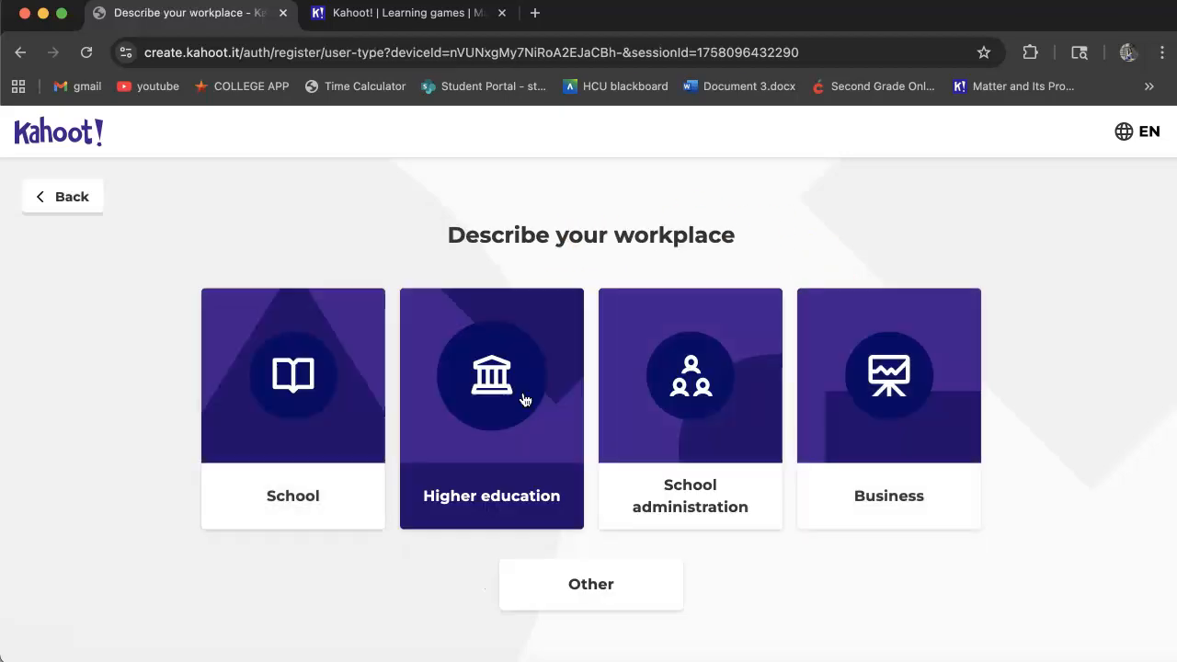
left_click(350, 417)
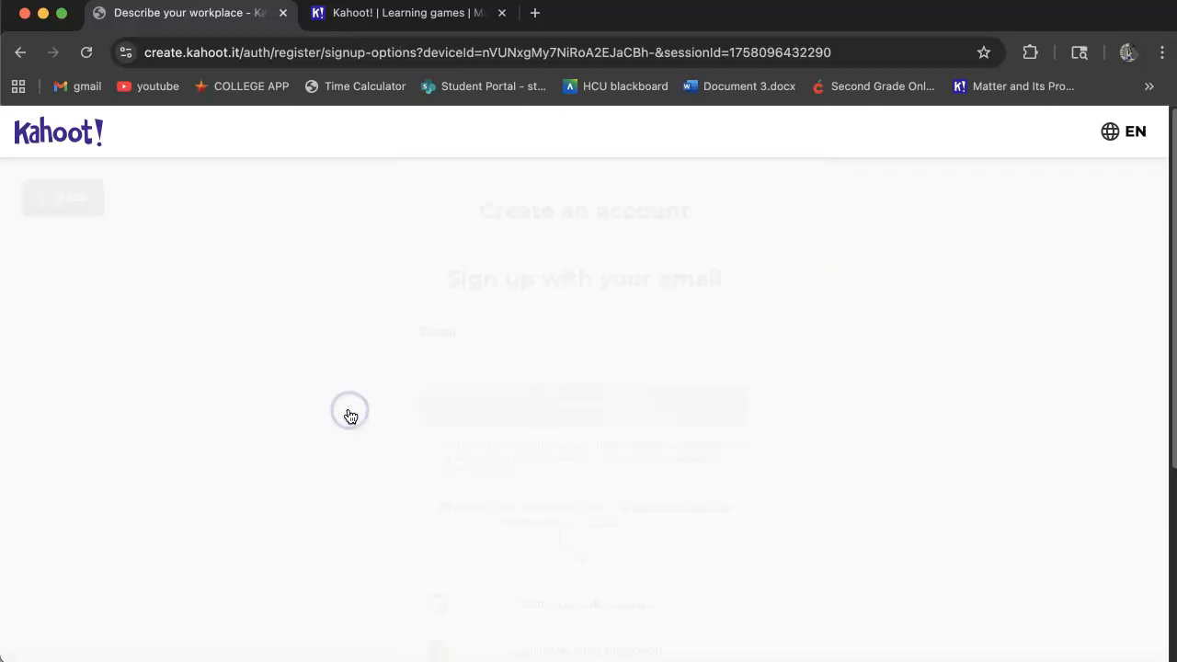
Sign up by continuing with Google and choosing the personal Gmail account
scroll(536, 485, "down", 1)
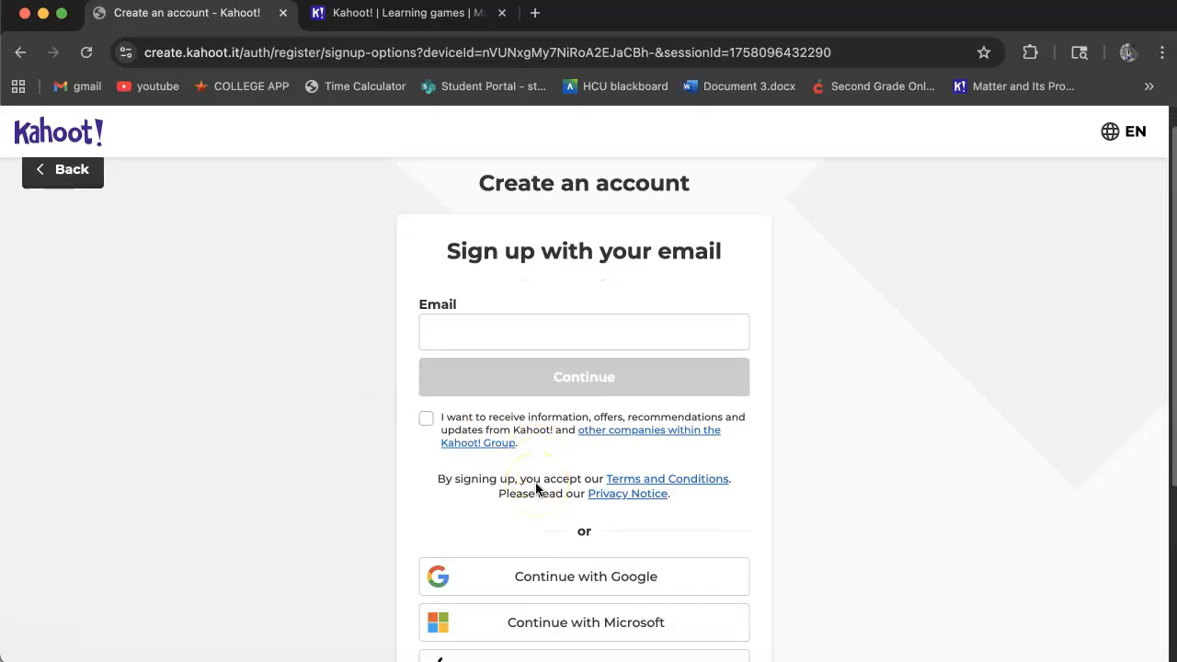
left_click(663, 588)
left_click(590, 579)
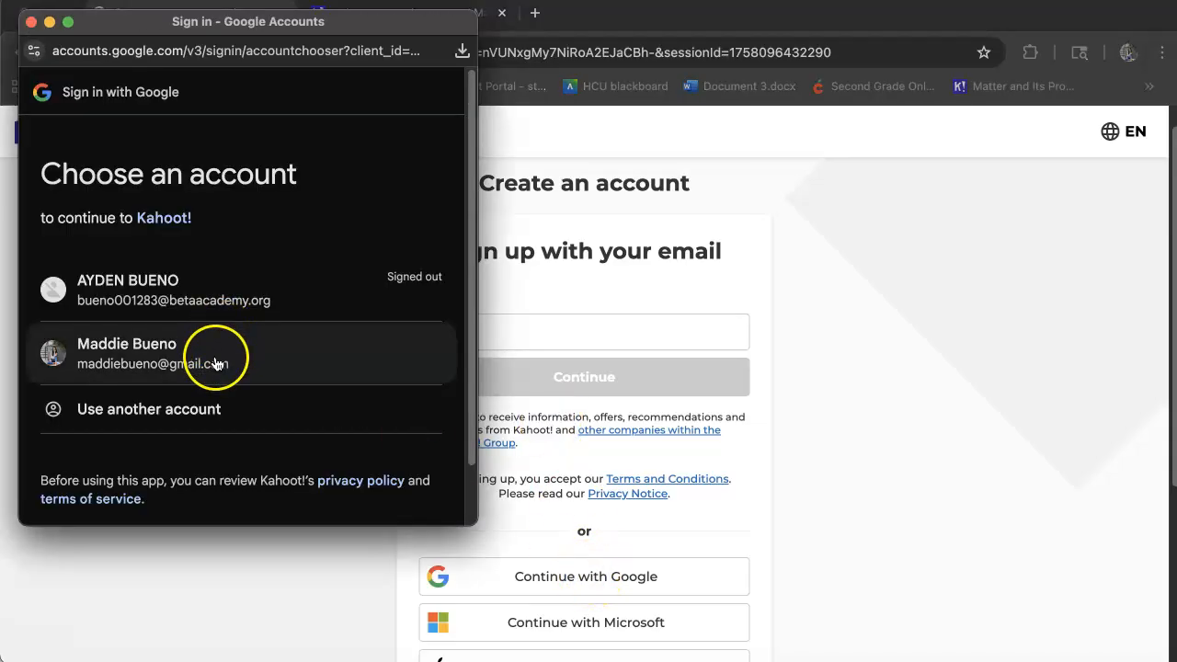
left_click(215, 363)
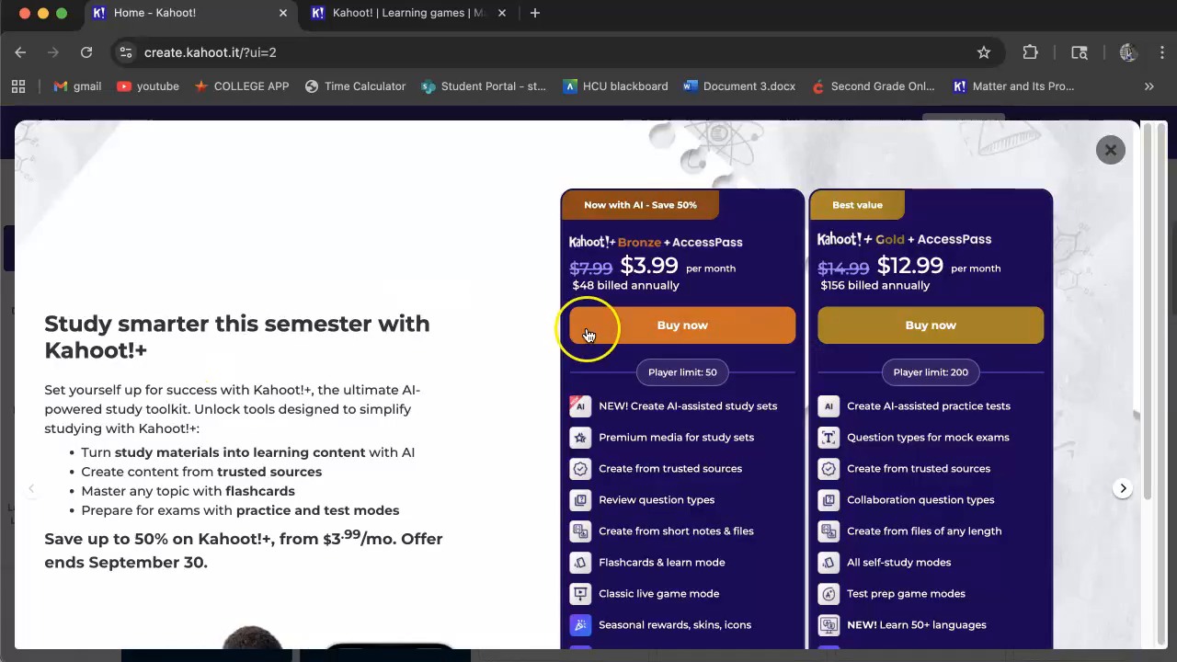
Look through the Kahoot!+ Bronze and Gold plan features and dismiss the upgrade offer
scroll(585, 331, "down", 4)
scroll(643, 239, "up", 3)
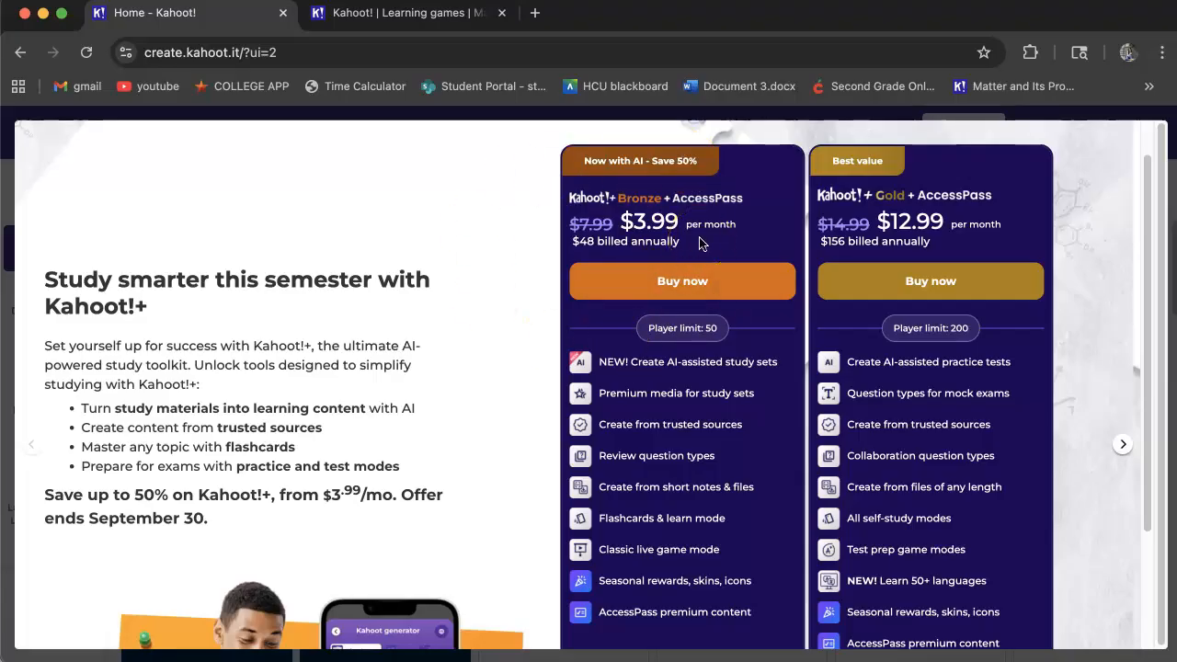
left_click(692, 293)
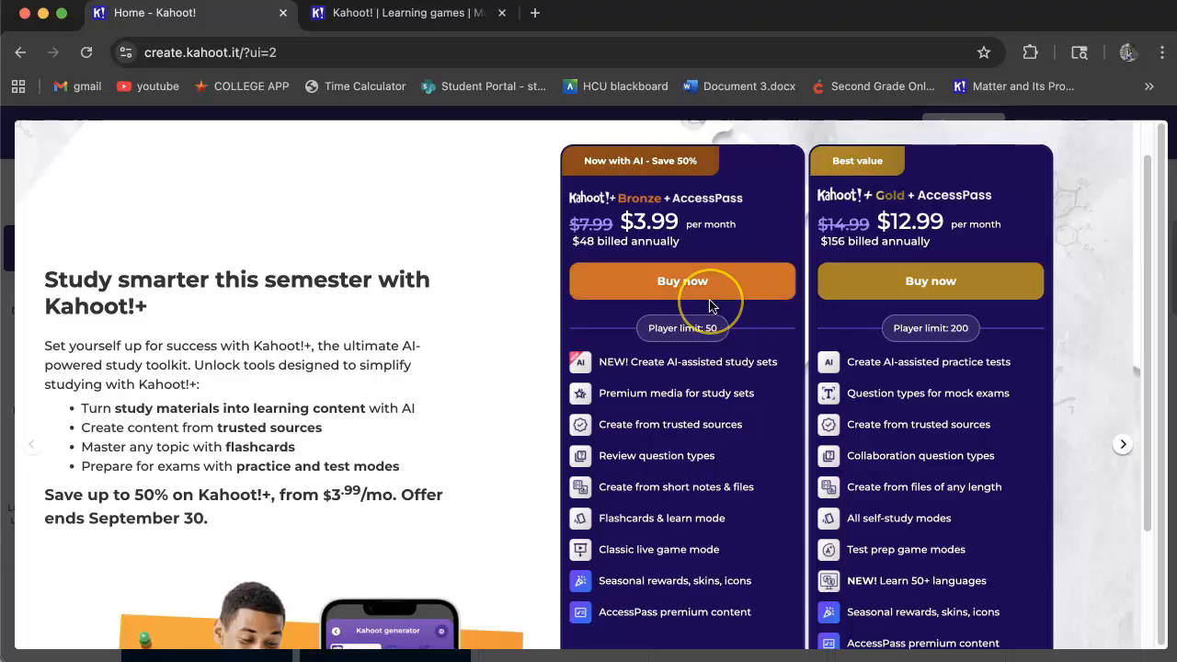
scroll(709, 307, "down", 2)
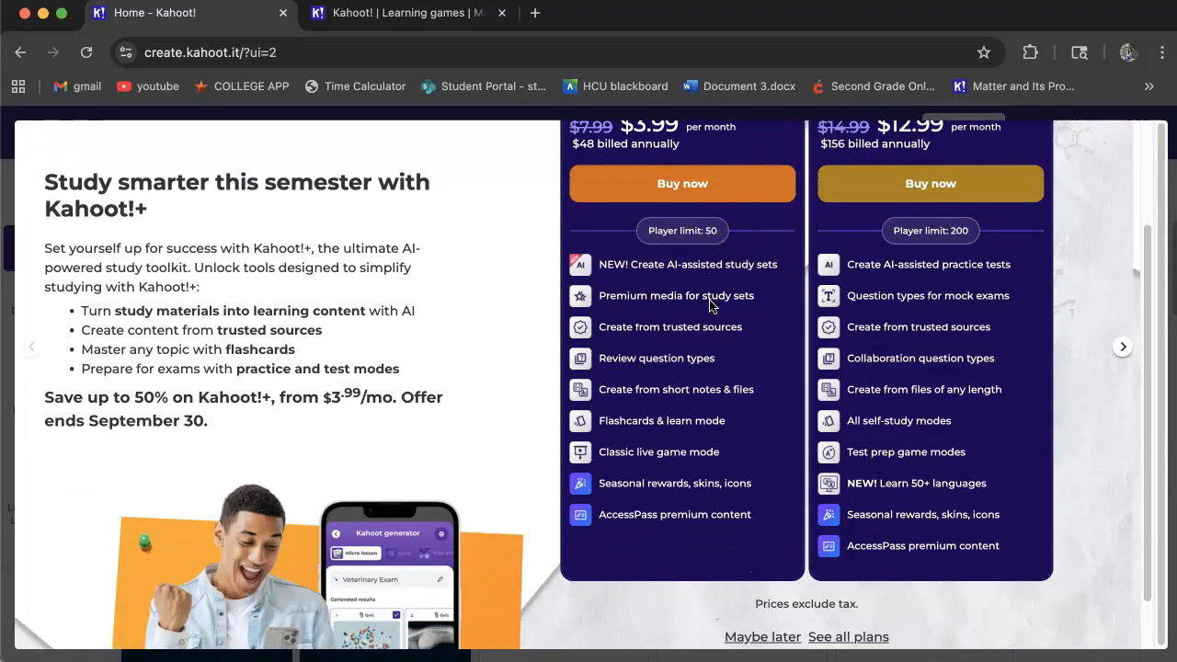
scroll(709, 306, "up", 3)
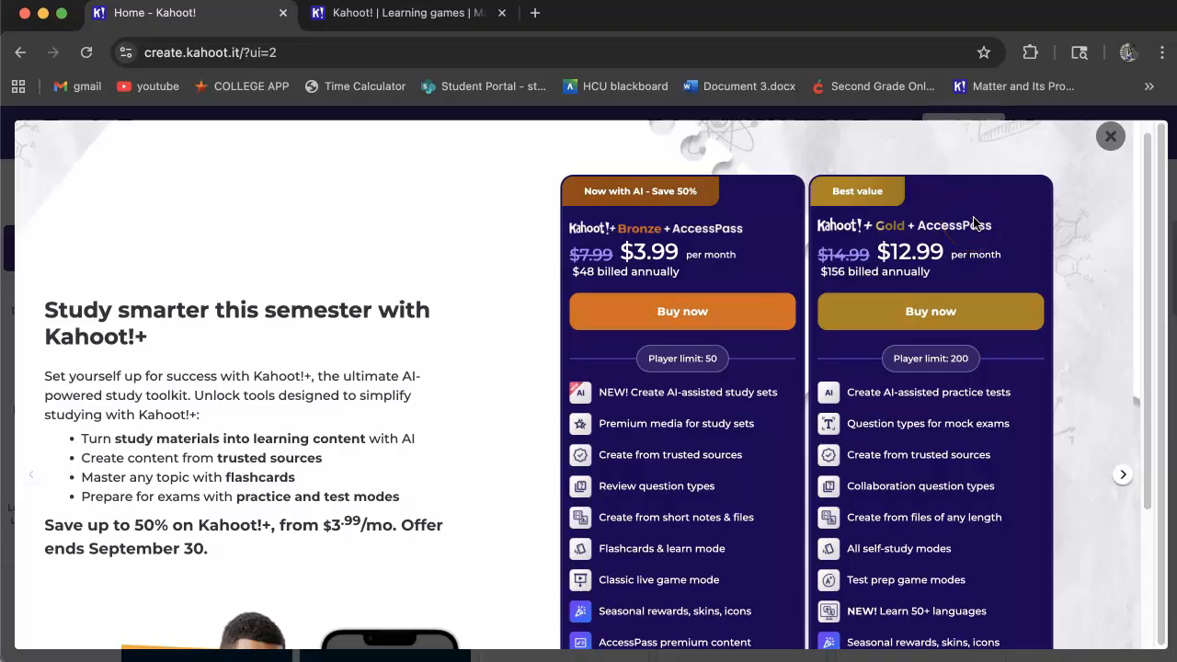
left_click(1114, 140)
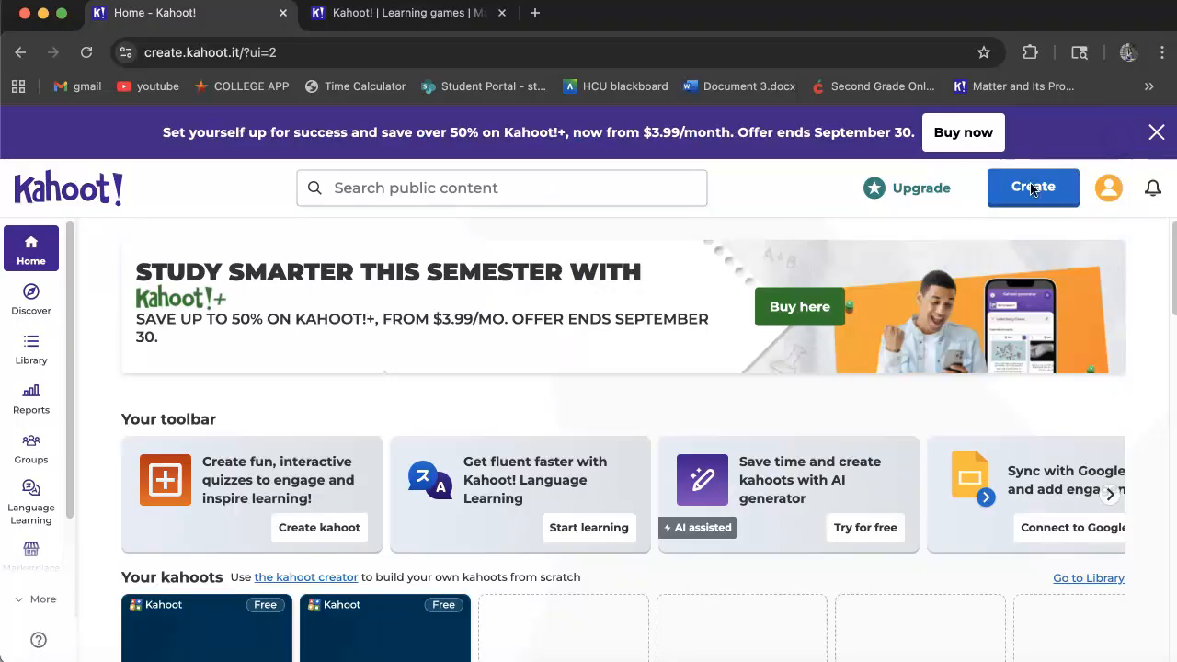
Look over the home page and create a new kahoot from a blank canvas
scroll(788, 360, "down", 2)
scroll(791, 363, "up", 2)
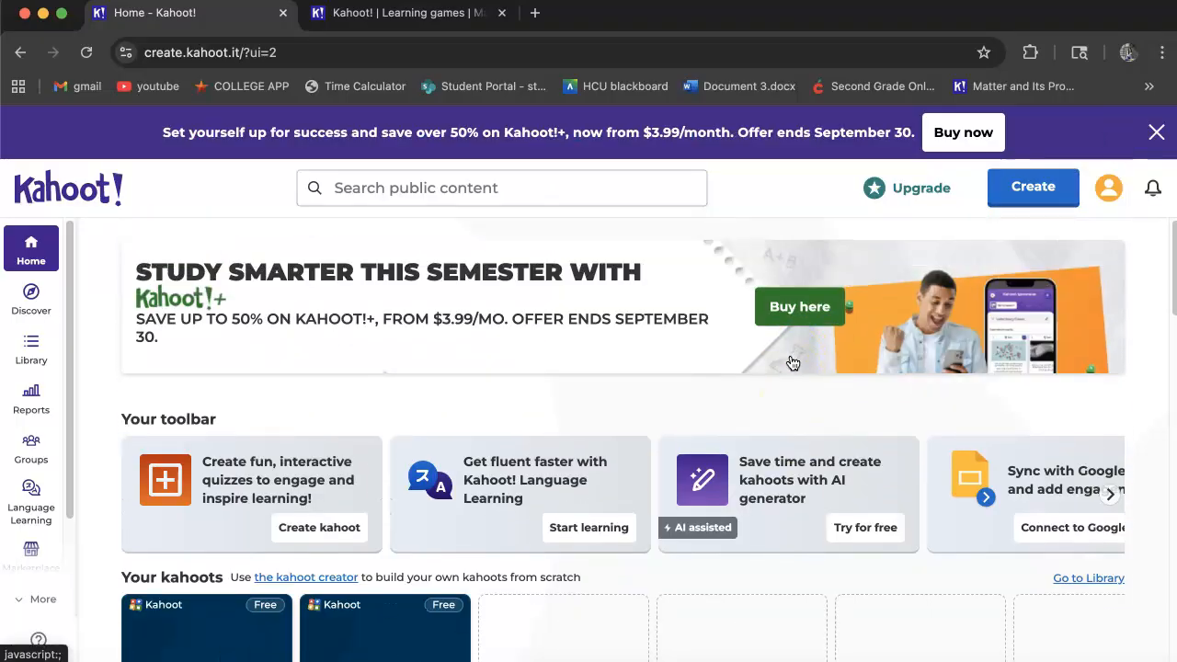
scroll(800, 358, "down", 3)
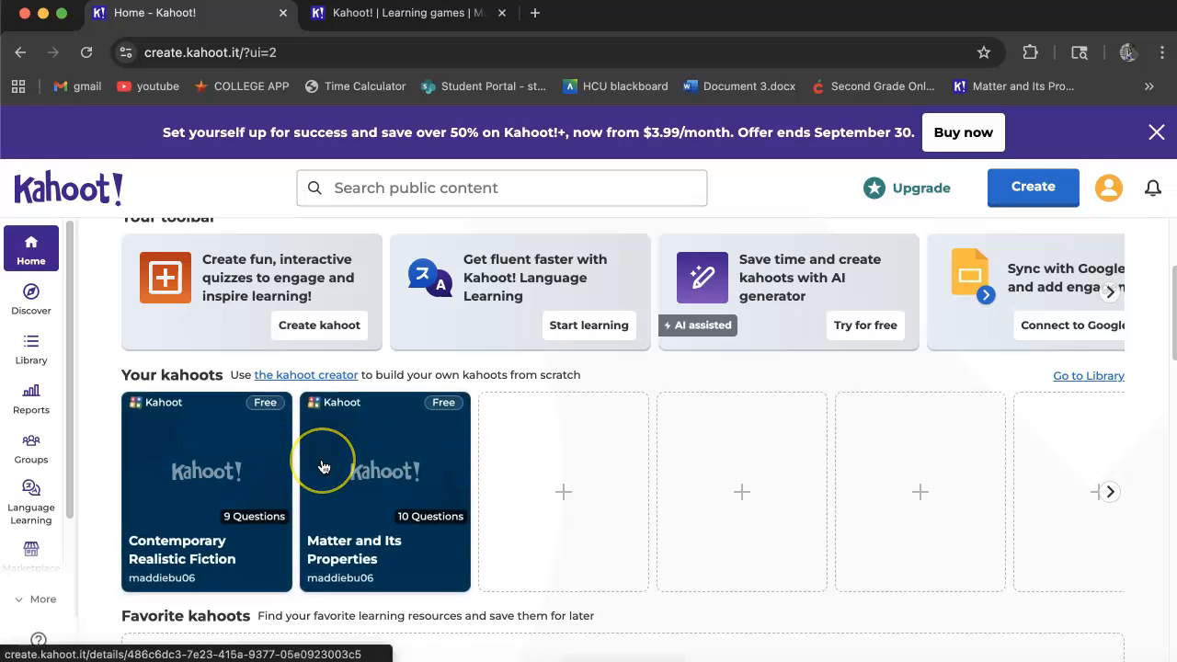
left_click(1033, 188)
left_click(902, 285)
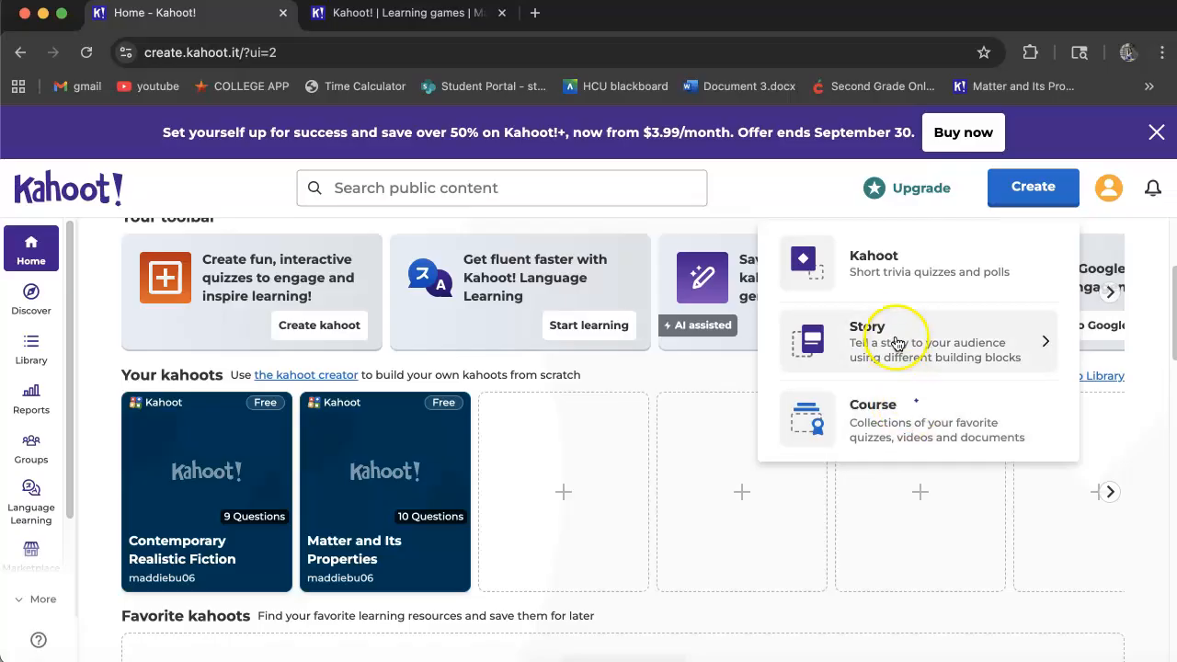
left_click(903, 287)
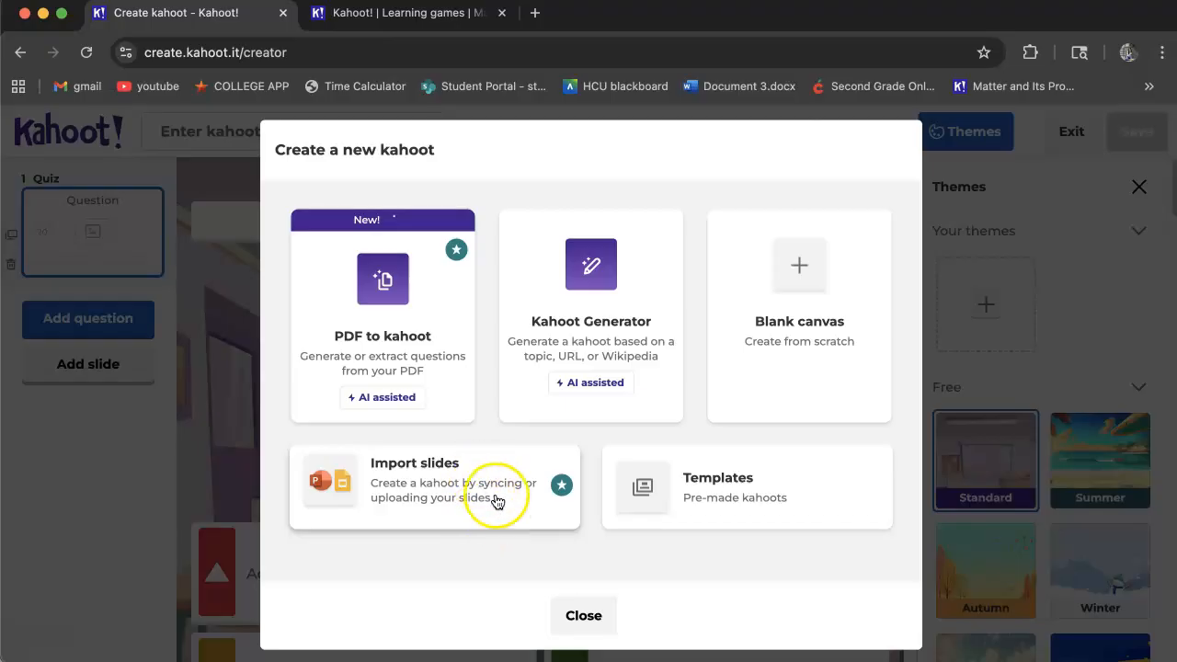
mouse_move(460, 251)
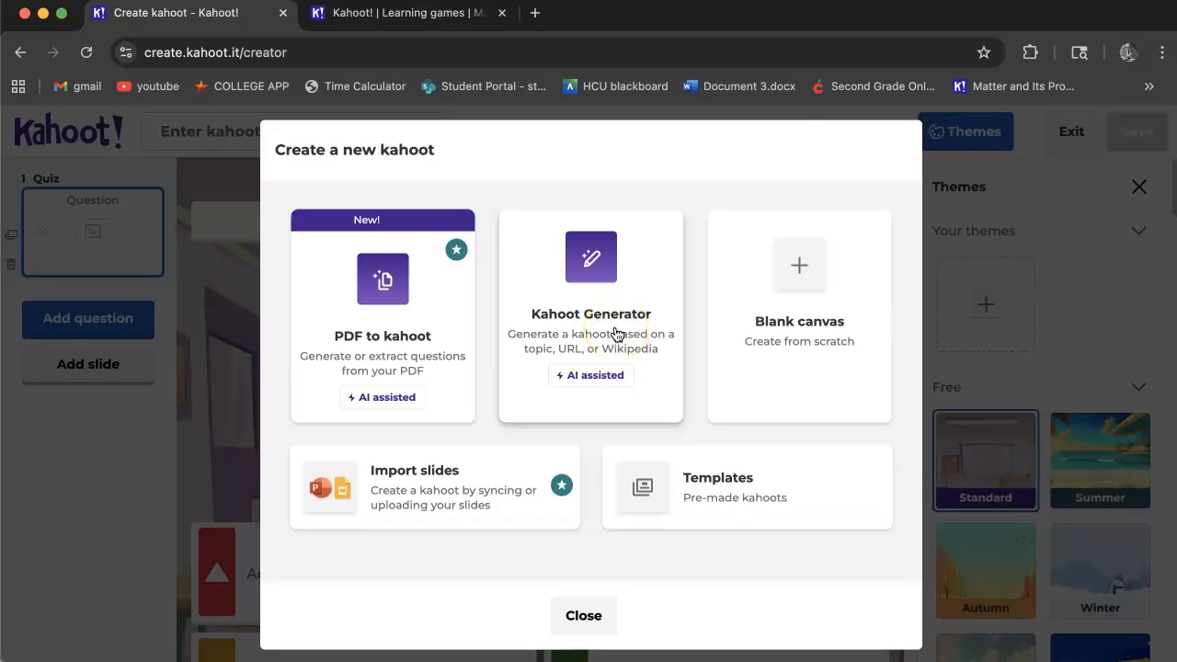
left_click(786, 357)
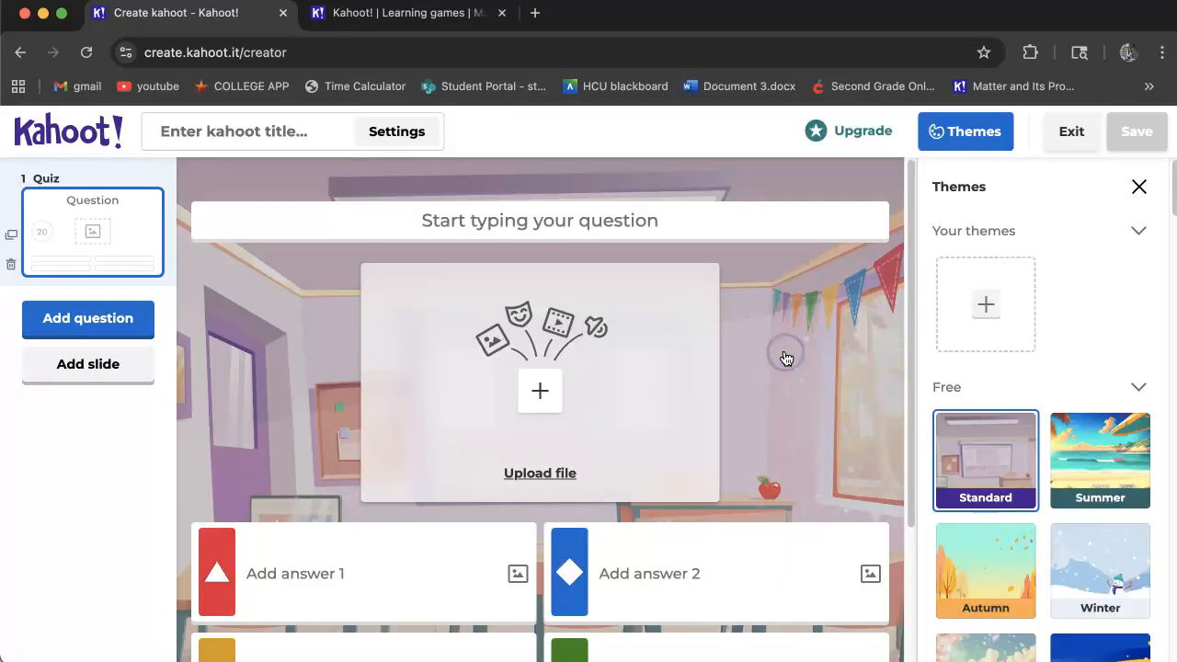
Look over the blank question layout and set the kahoot's title to "Fraction and Equal Parts" in its settings
scroll(748, 330, "down", 2)
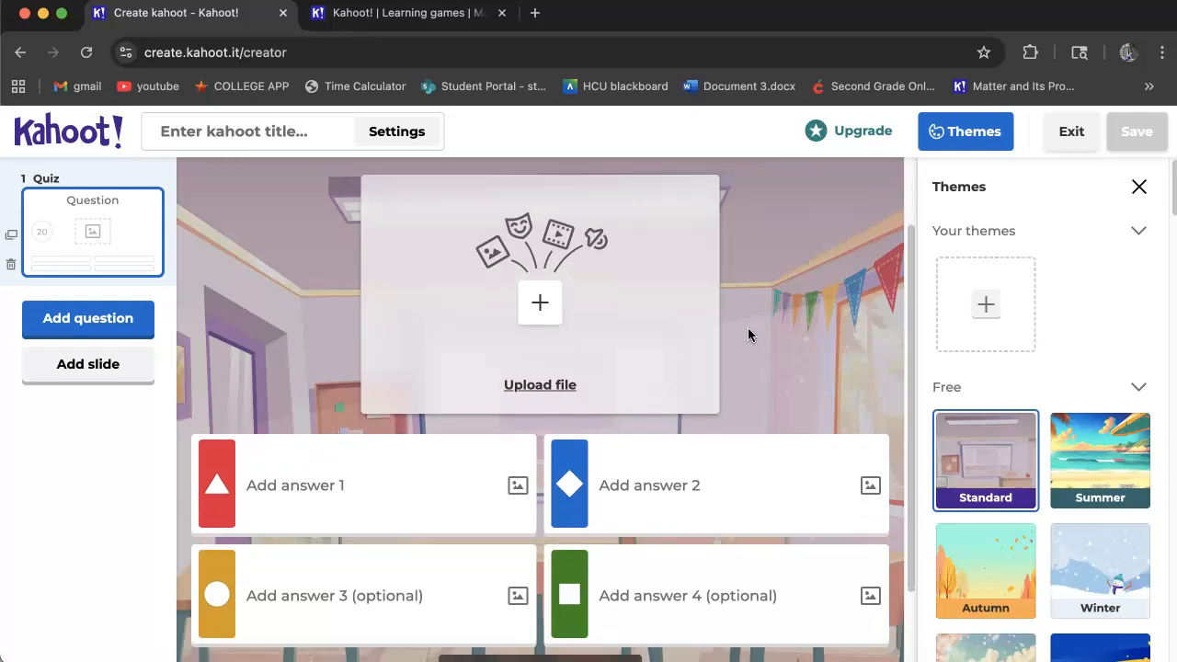
scroll(749, 330, "up", 1)
scroll(747, 329, "up", 1)
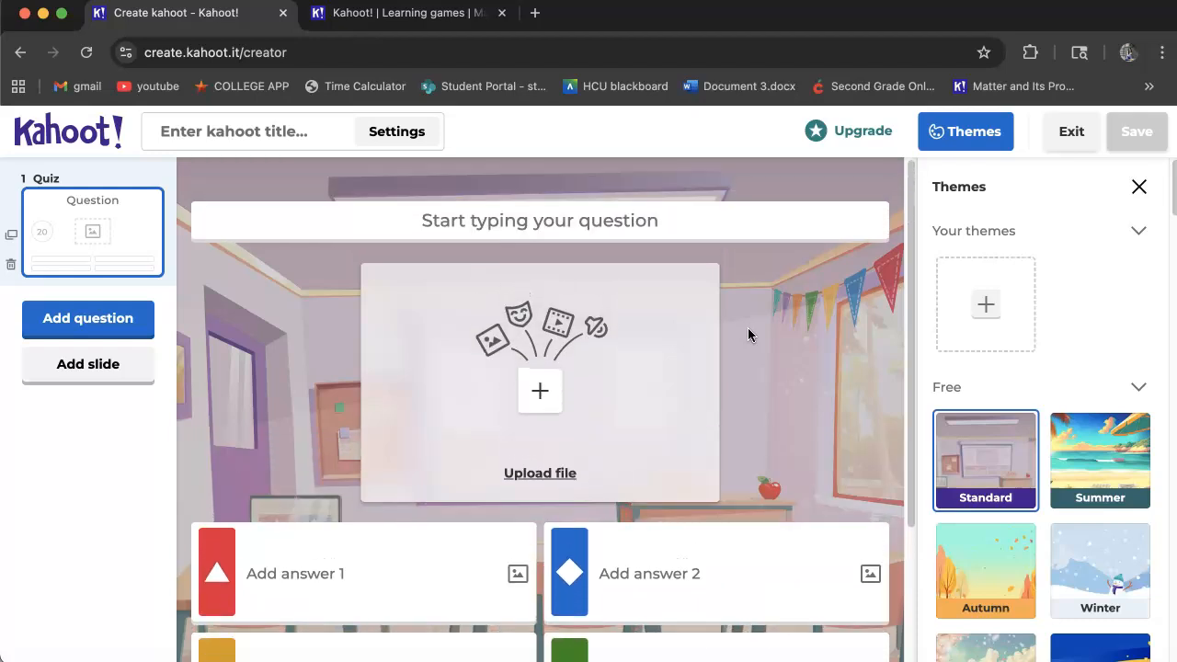
left_click(286, 140)
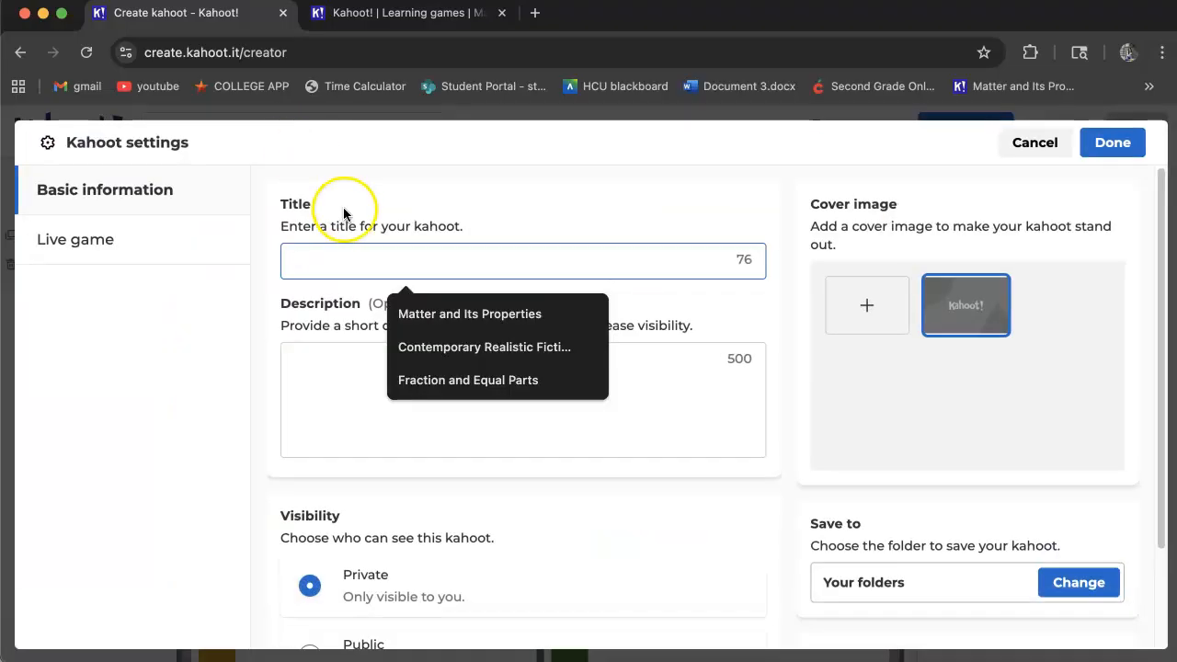
left_click(342, 248)
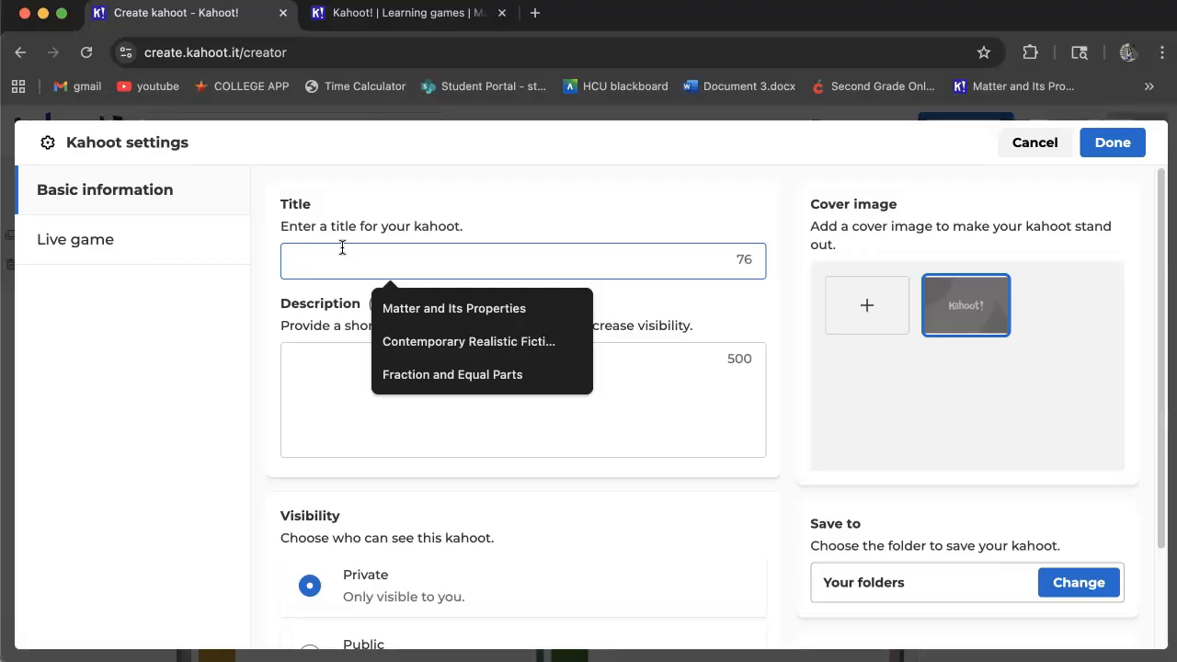
type("Fraction")
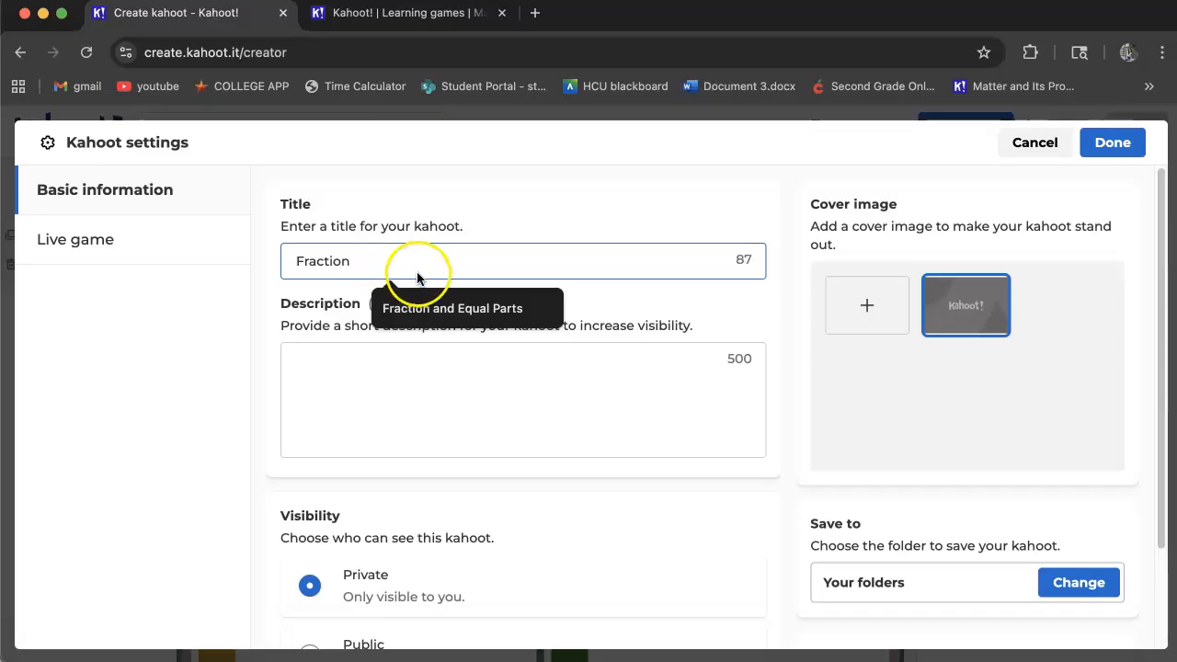
left_click(421, 308)
Enter "2nd Grade Math" as the kahoot's description
left_click(422, 386)
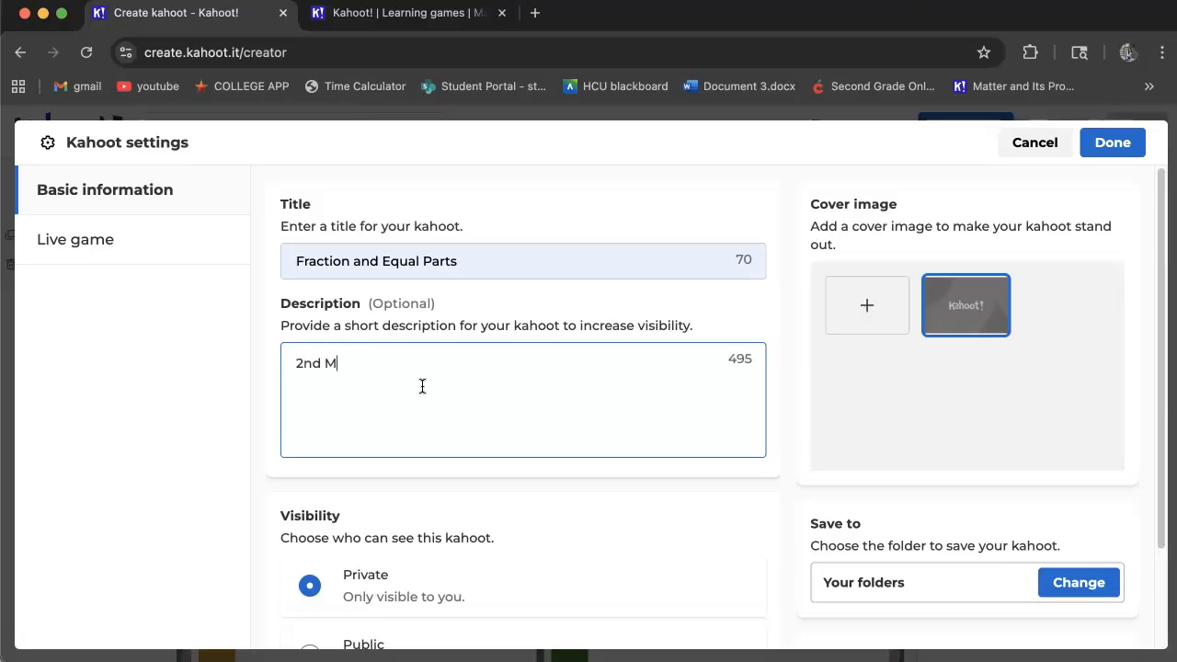
type("2nd MG")
key("BackSpace")
key("BackSpace")
Set the kahoot's visibility to Public
scroll(304, 376, "down", 3)
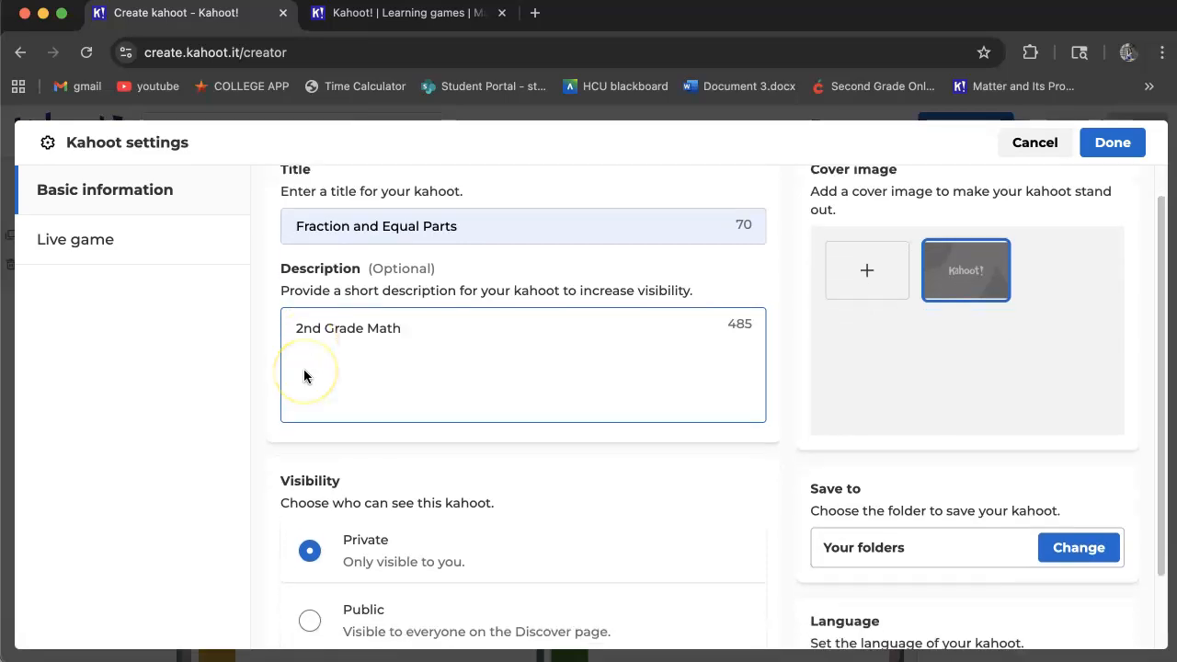
scroll(304, 375, "down", 2)
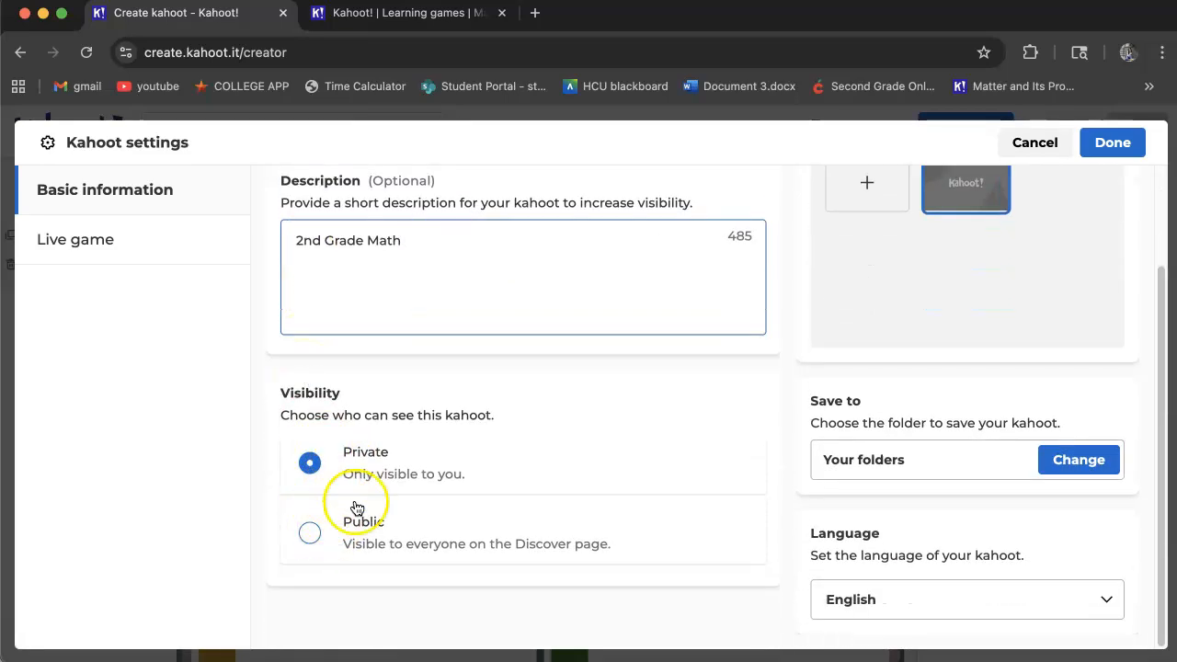
left_click(315, 533)
scroll(607, 423, "up", 3)
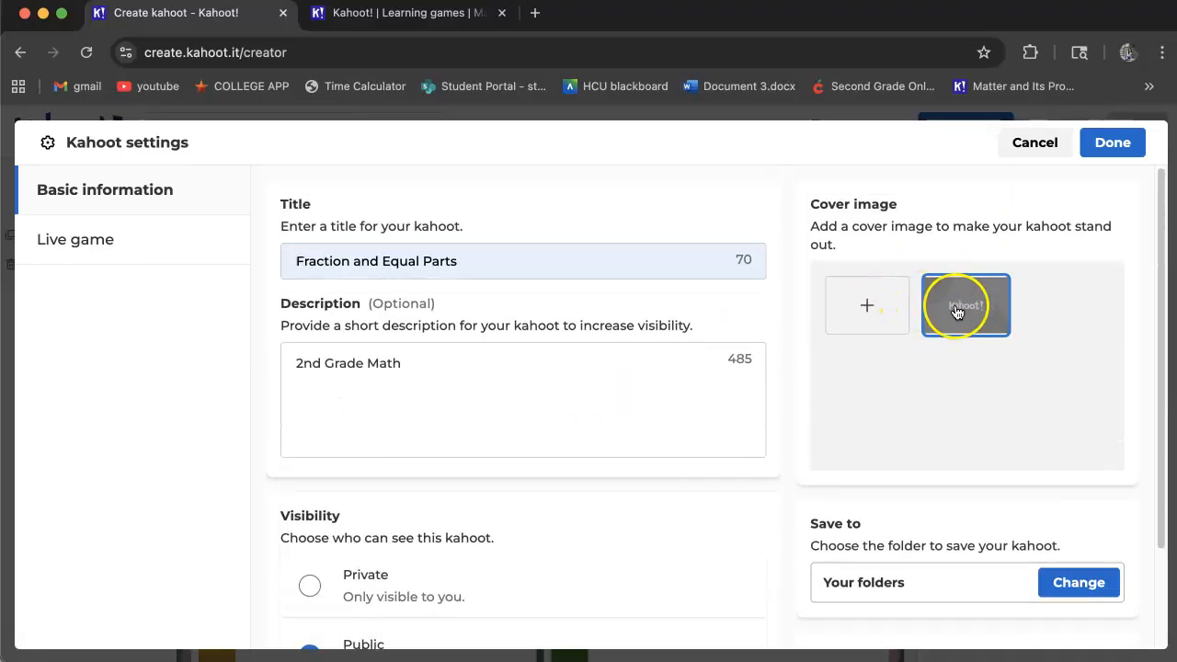
Open the image library for a new cover image and browse the popular Getty Images
left_click(899, 305)
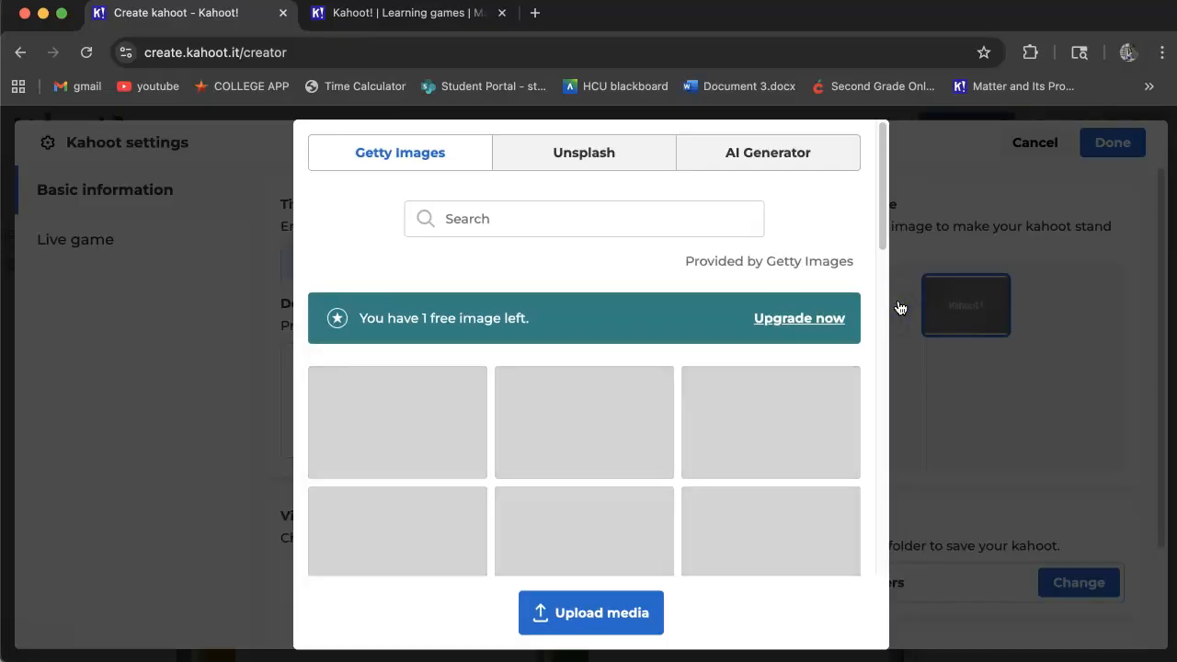
left_click_drag(671, 384, 525, 270)
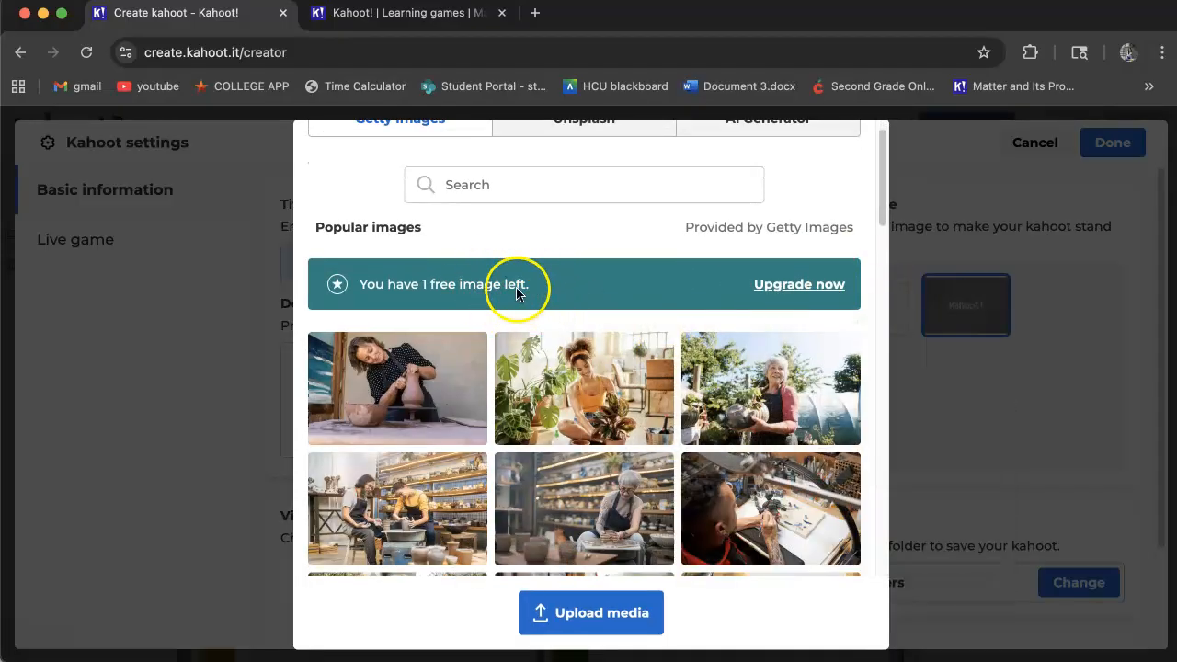
mouse_move(543, 387)
scroll(544, 387, "down", 1)
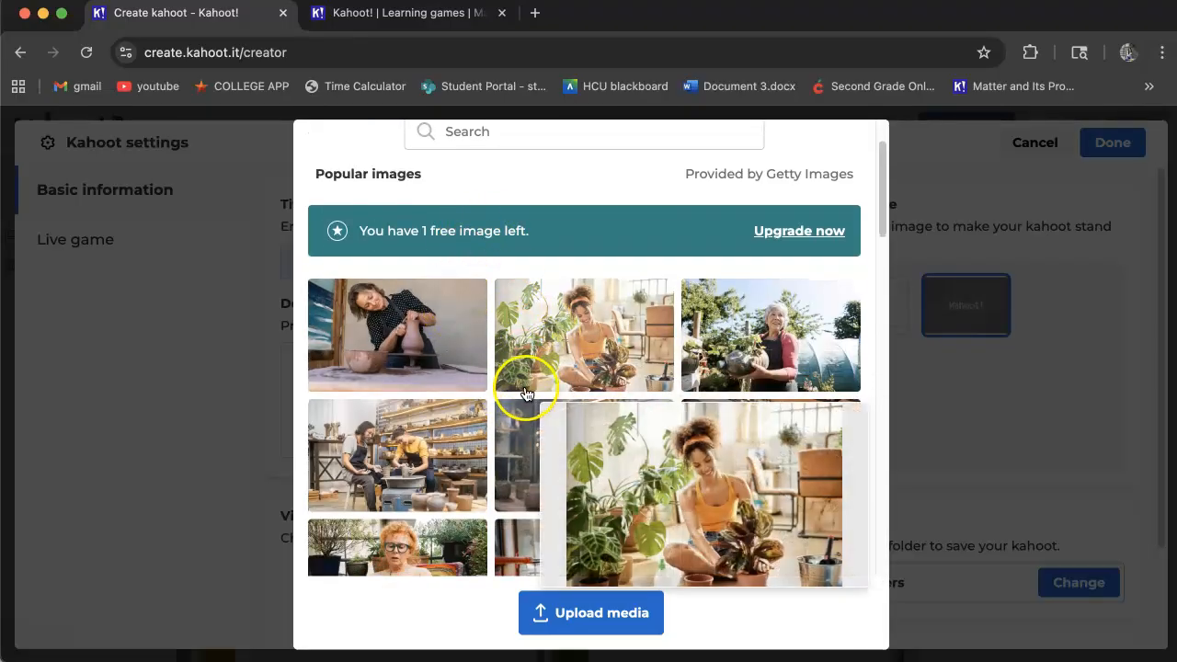
scroll(463, 416, "down", 1)
scroll(463, 417, "up", 2)
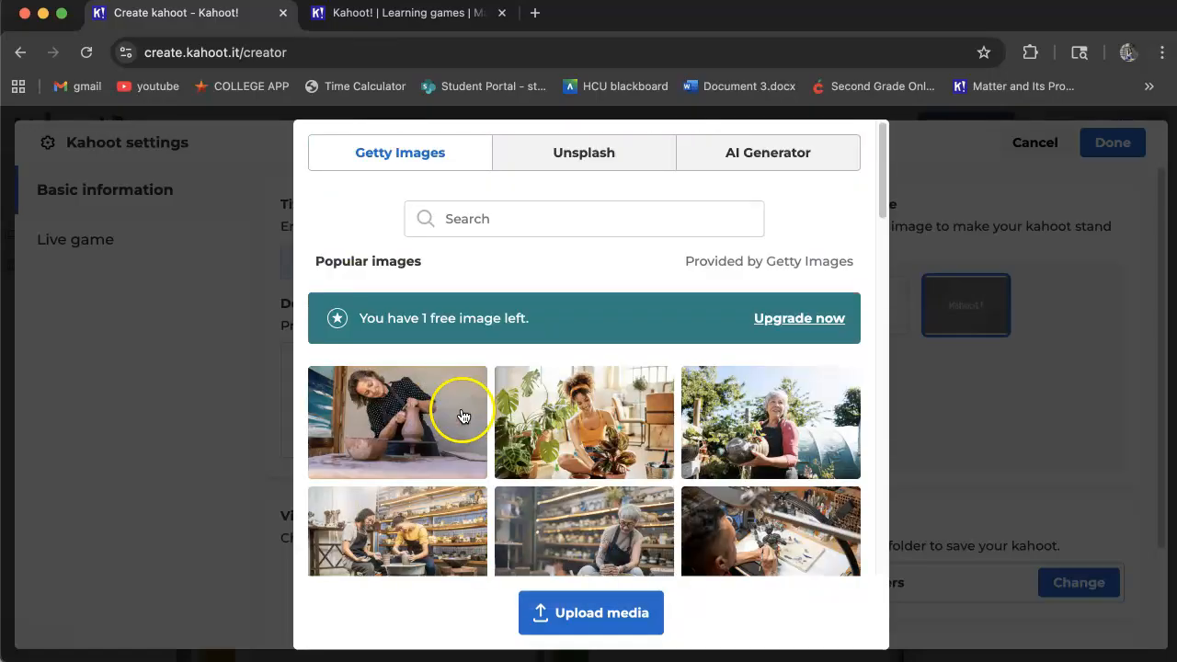
Search Getty Images for "Math" and use the picture of hands around divided circle pieces as the cover image
left_click(505, 216)
type("Math")
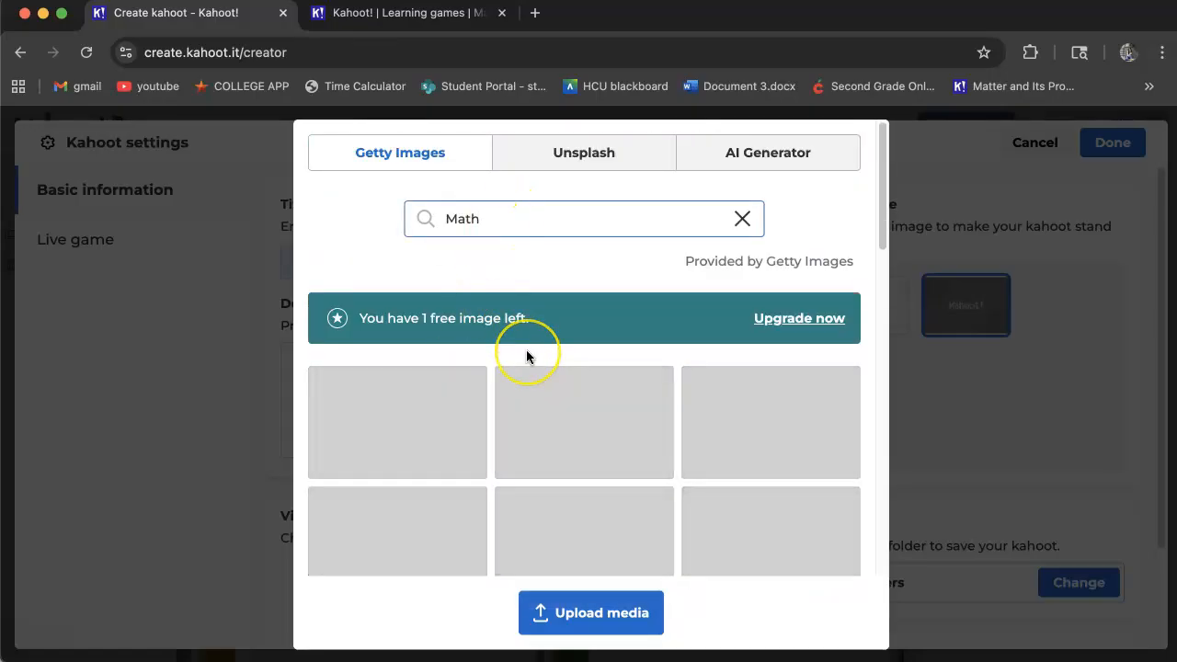
scroll(526, 350, "down", 5)
scroll(526, 356, "down", 4)
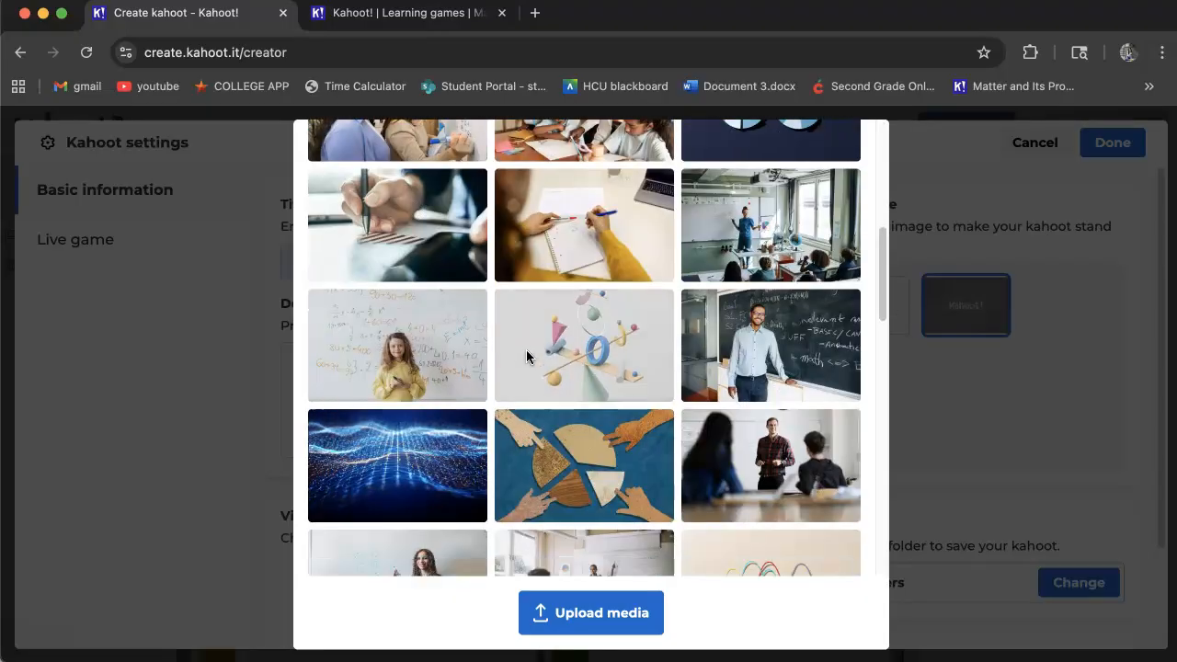
scroll(661, 413, "down", 2)
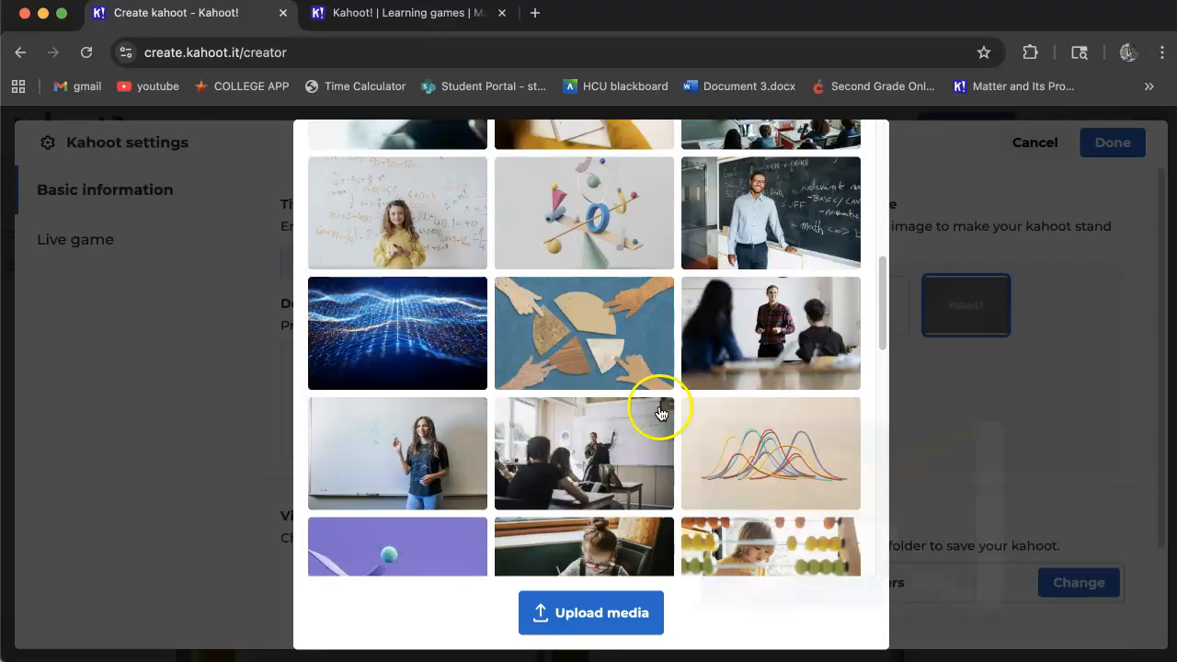
mouse_move(592, 330)
left_click(591, 329)
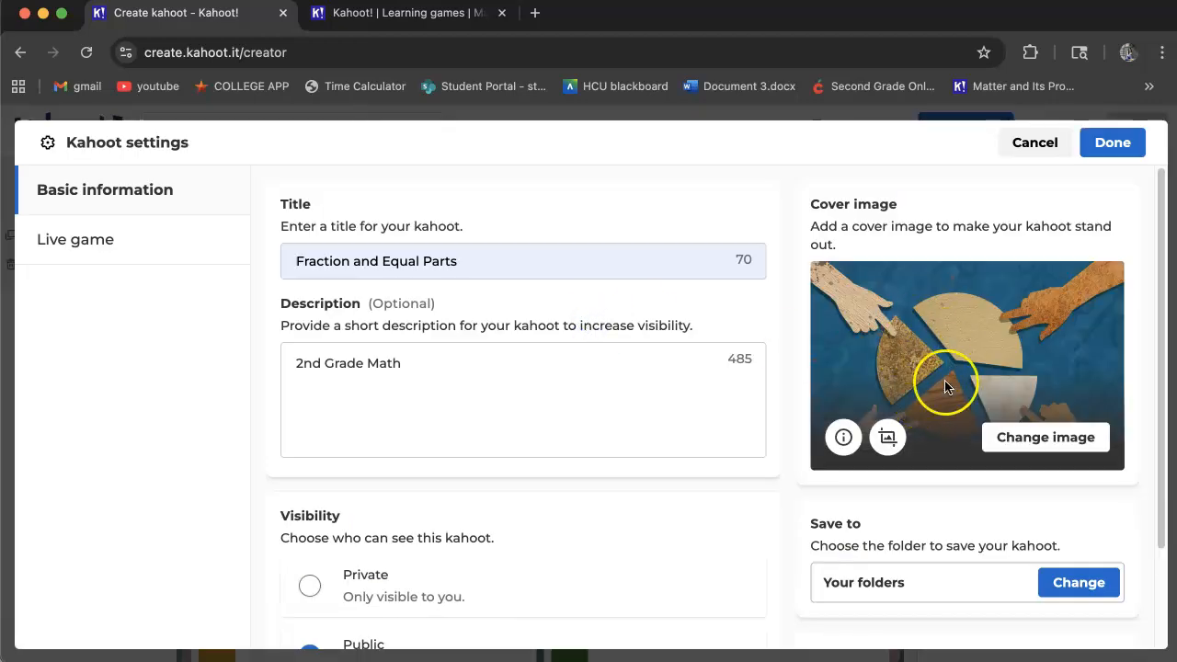
scroll(944, 374, "down", 2)
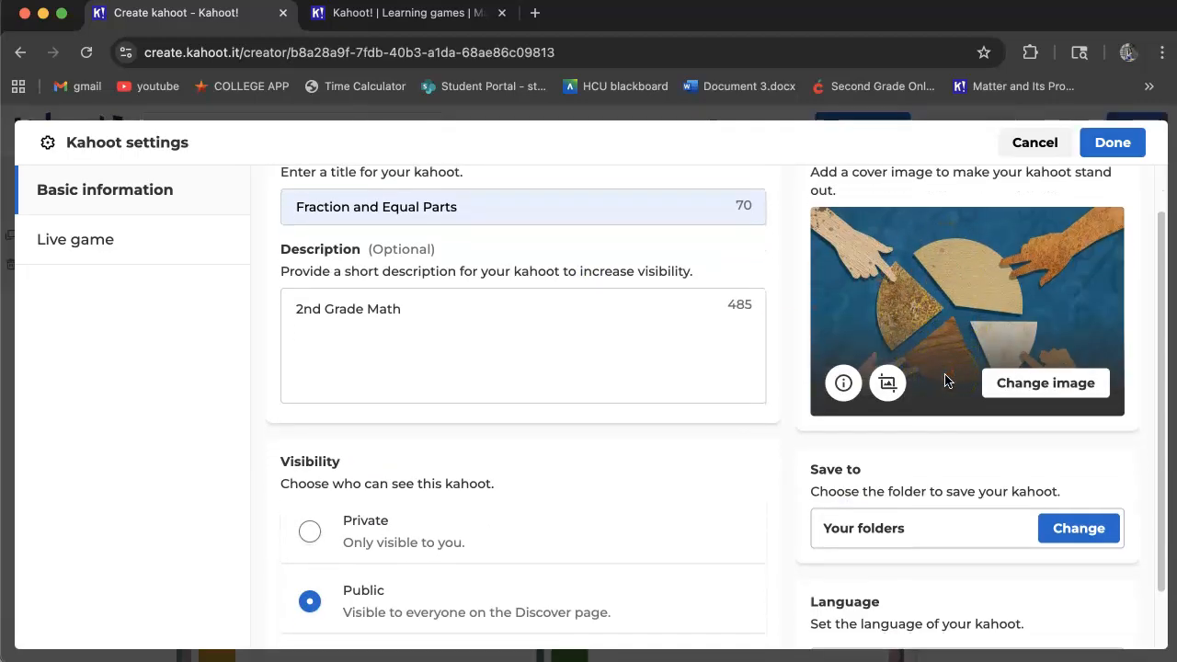
Keep English as the kahoot's language and finish the kahoot settings
scroll(944, 380, "down", 1)
scroll(944, 380, "up", 3)
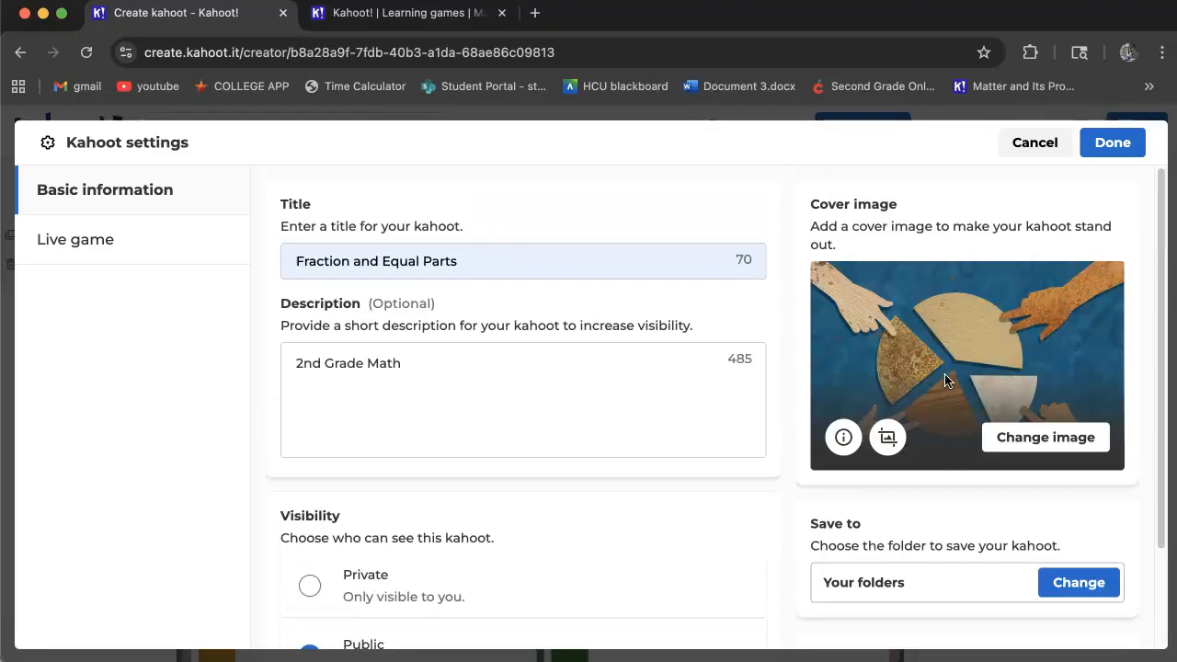
scroll(944, 379, "down", 3)
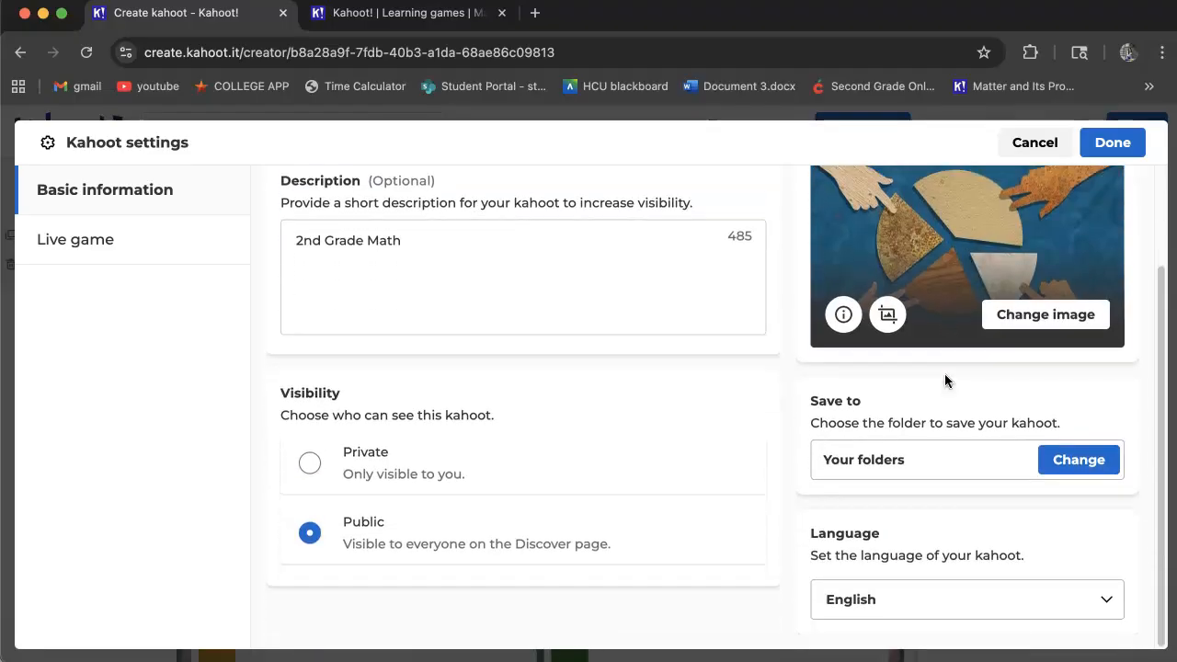
left_click(972, 599)
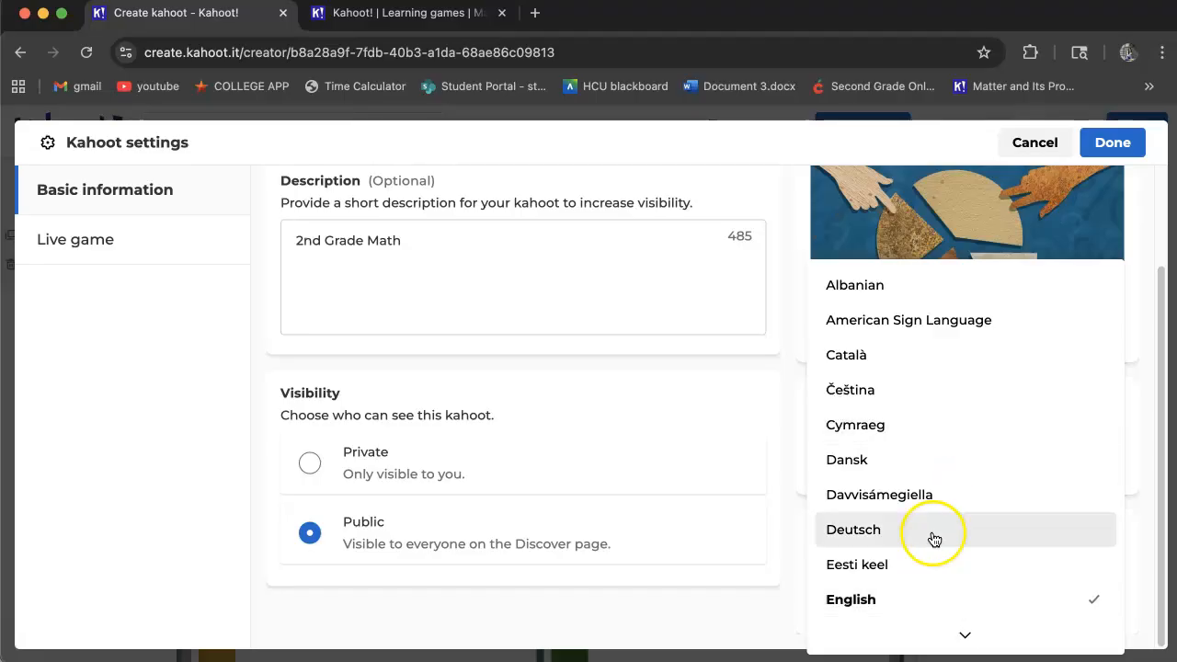
left_click(925, 600)
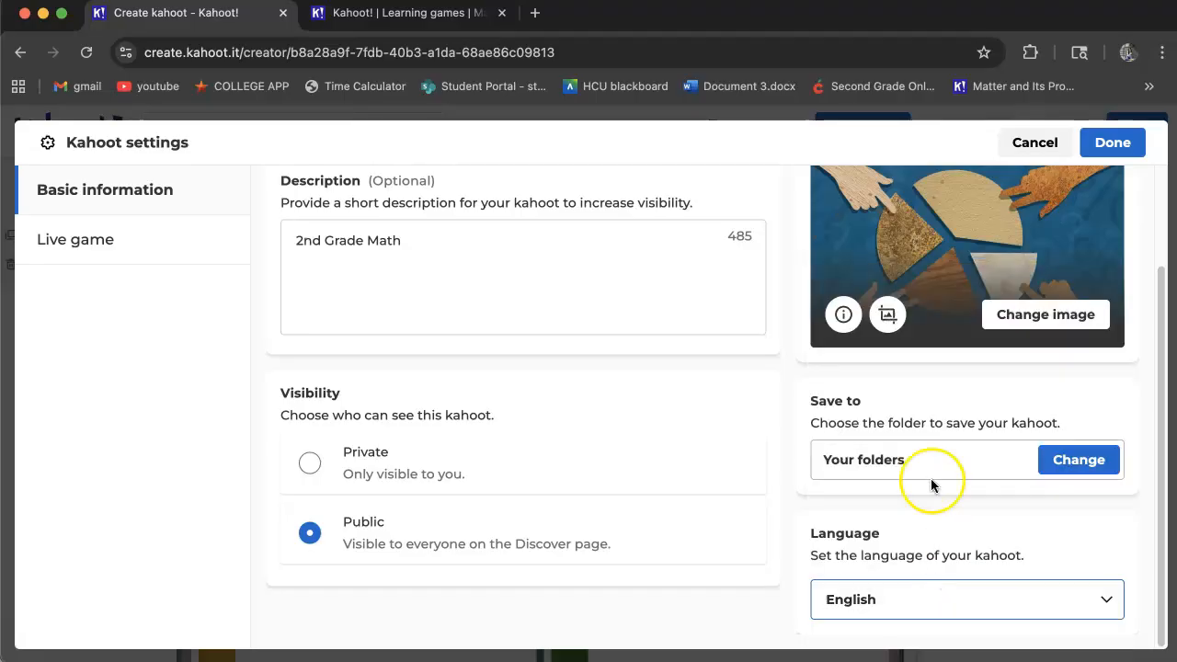
scroll(933, 485, "up", 3)
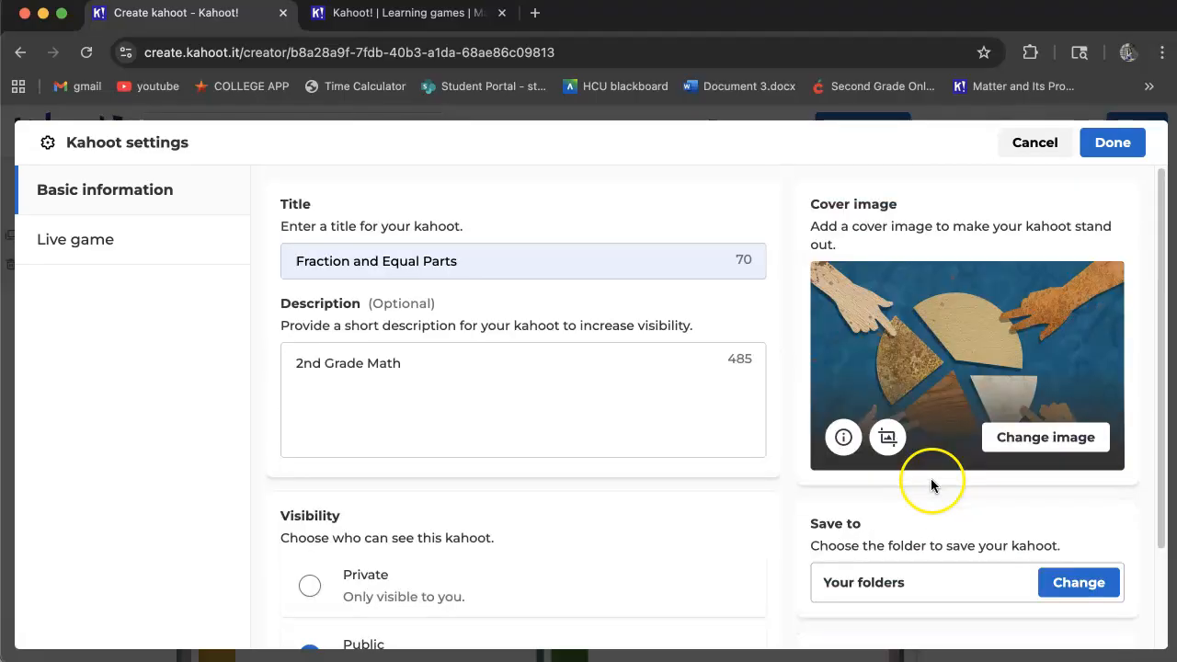
left_click(1120, 145)
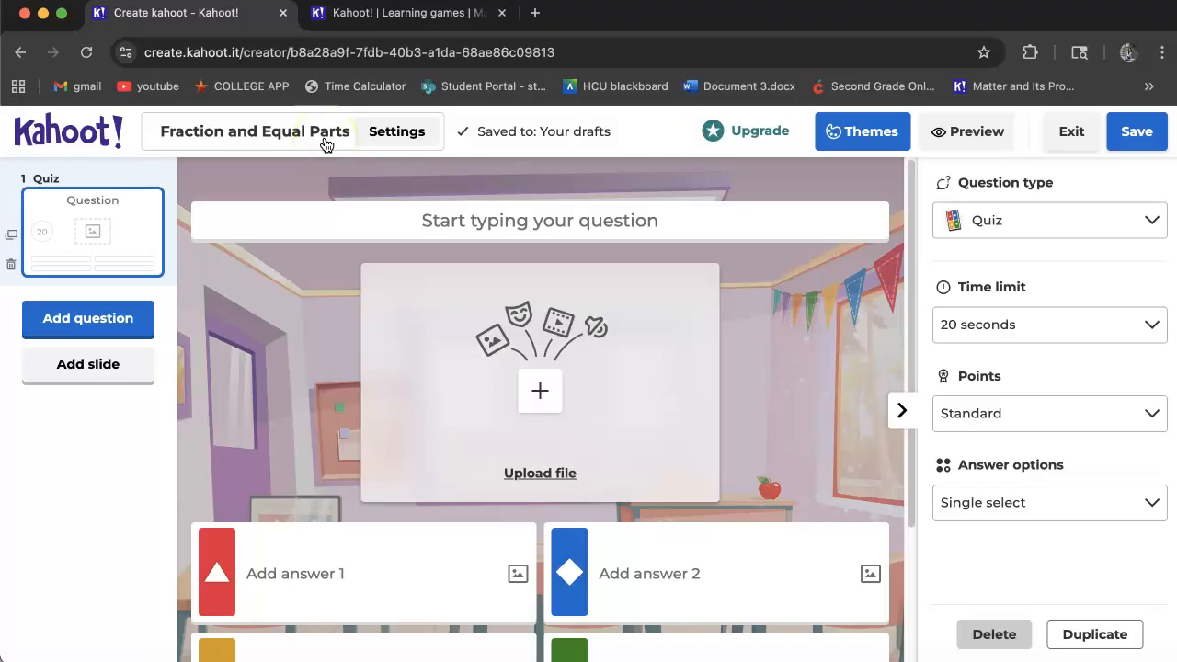
Browse the available kahoot themes, from the free ones through the professional, color and holiday designs
scroll(580, 232, "down", 1)
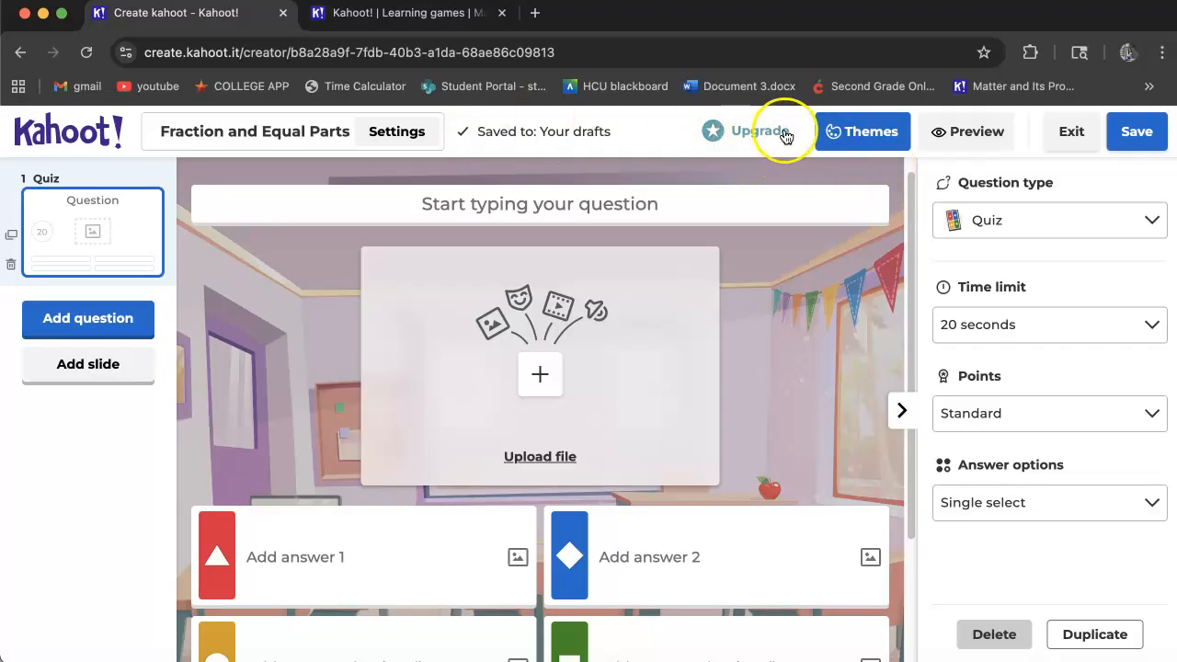
left_click(864, 136)
scroll(1000, 331, "down", 3)
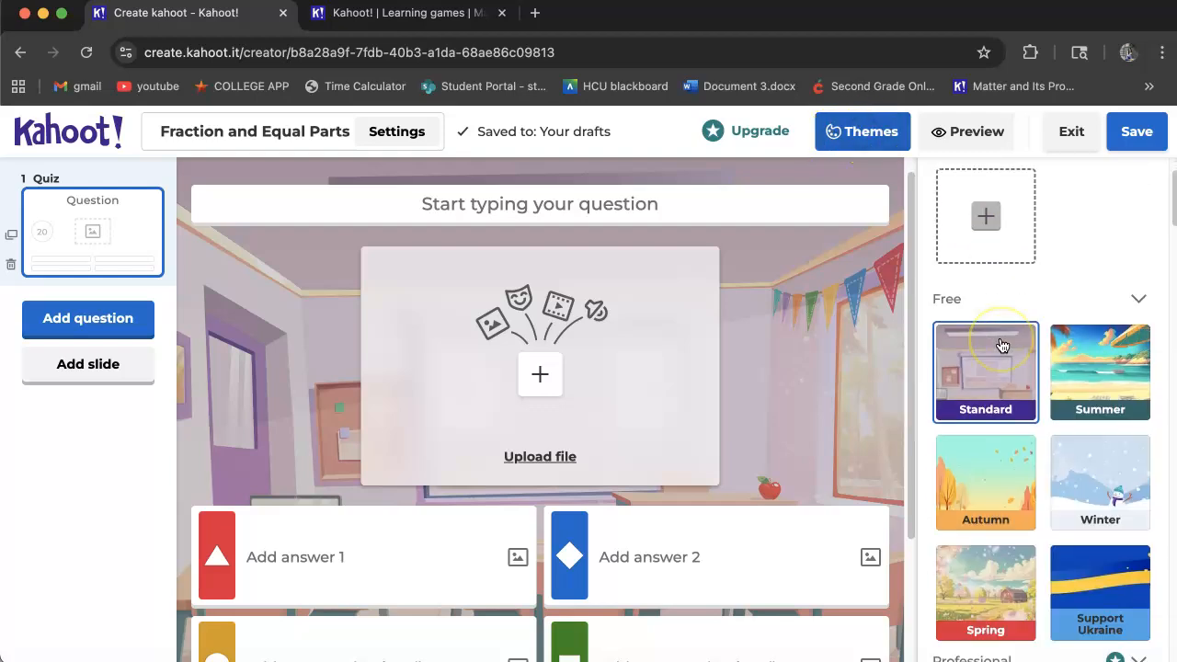
scroll(1002, 345, "down", 2)
left_click(1011, 276)
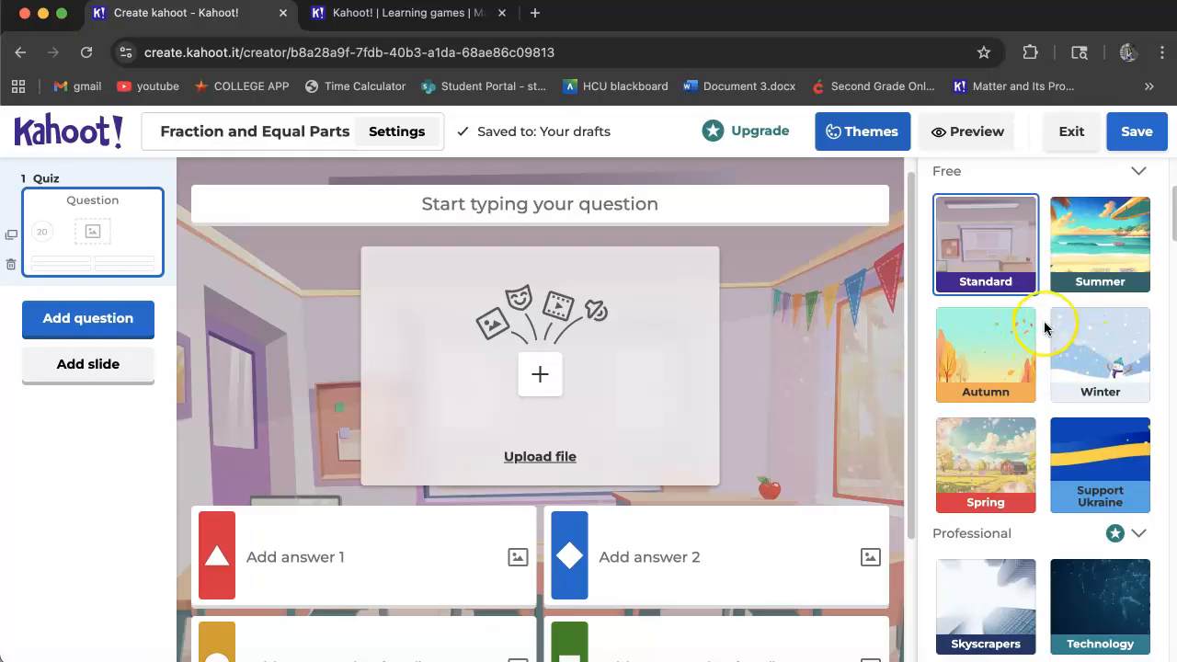
scroll(1045, 324, "down", 2)
scroll(1046, 325, "up", 2)
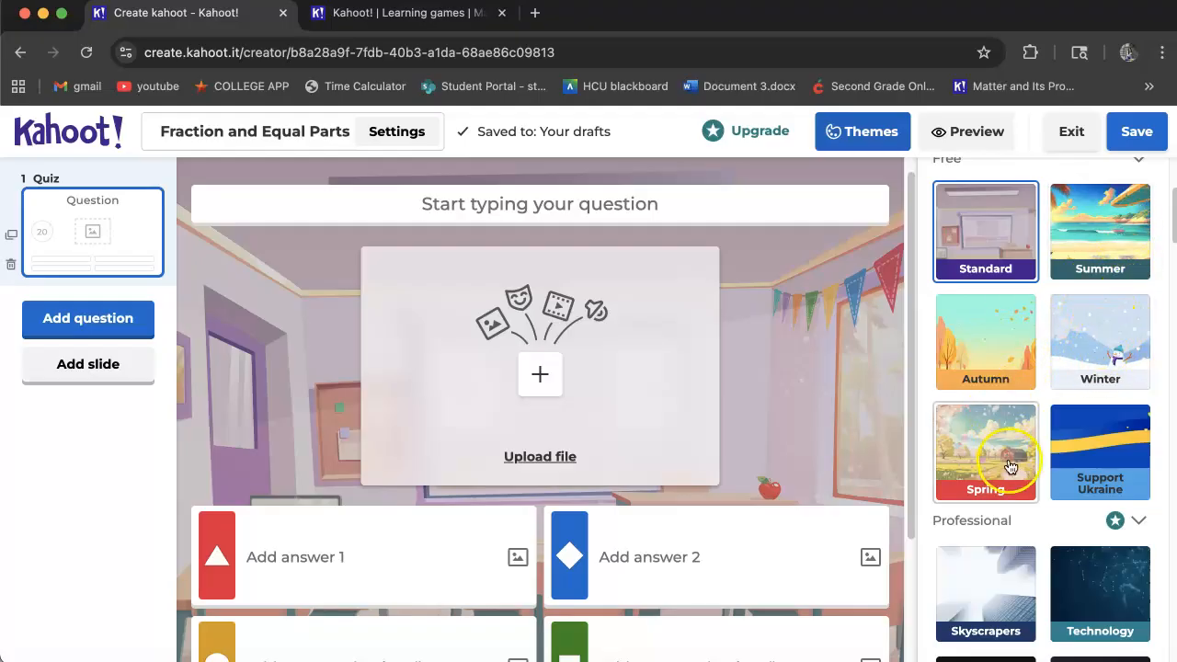
scroll(1087, 457, "down", 10)
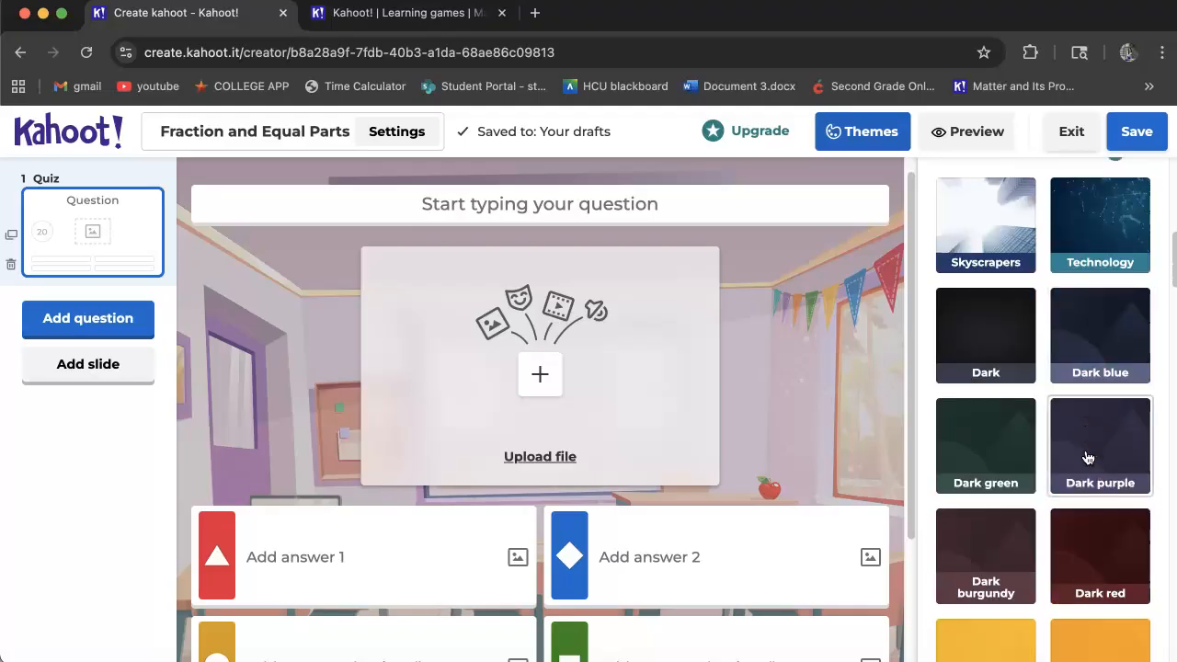
scroll(1086, 457, "down", 10)
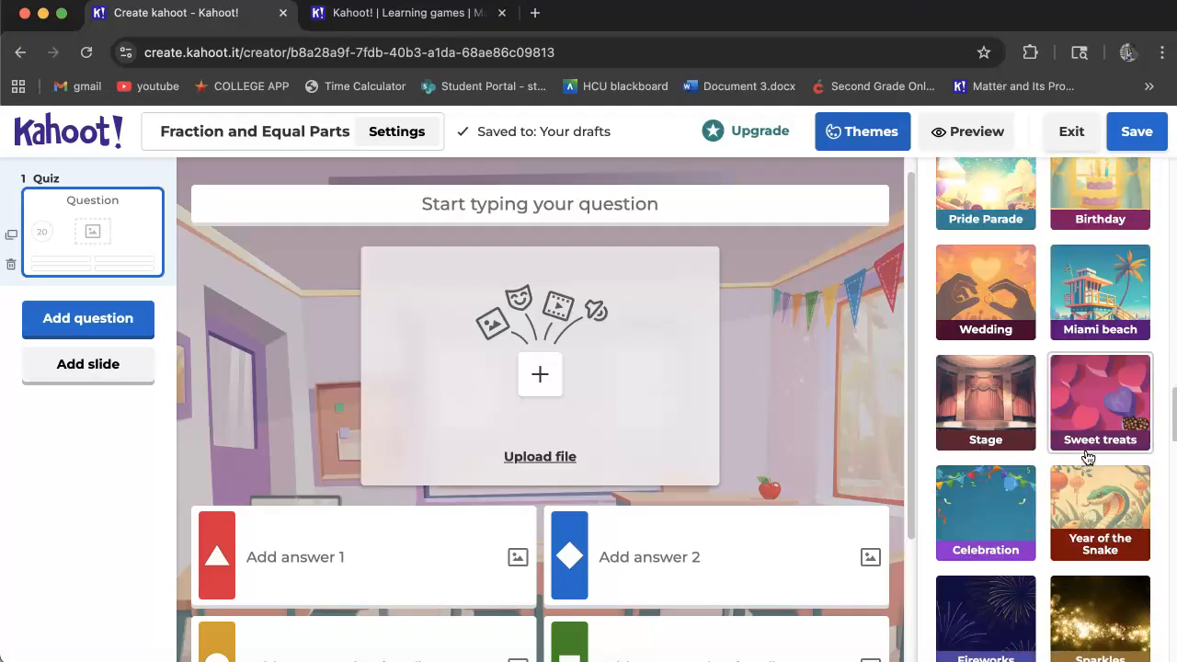
scroll(1087, 457, "down", 5)
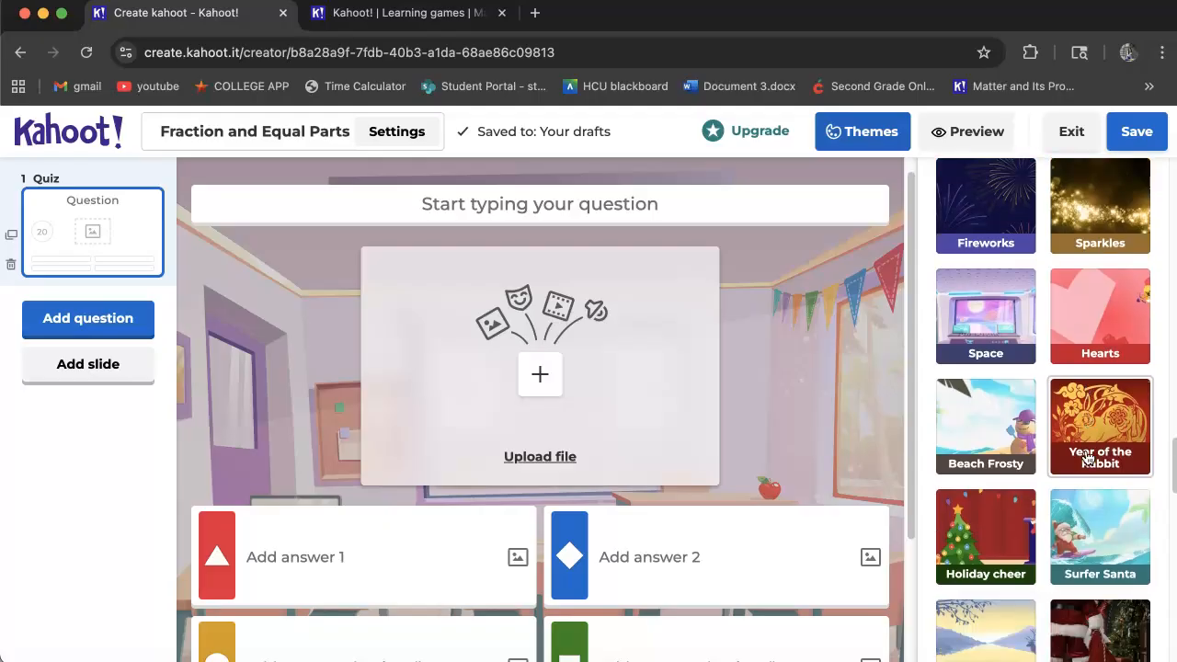
left_click(966, 445)
scroll(1011, 457, "down", 6)
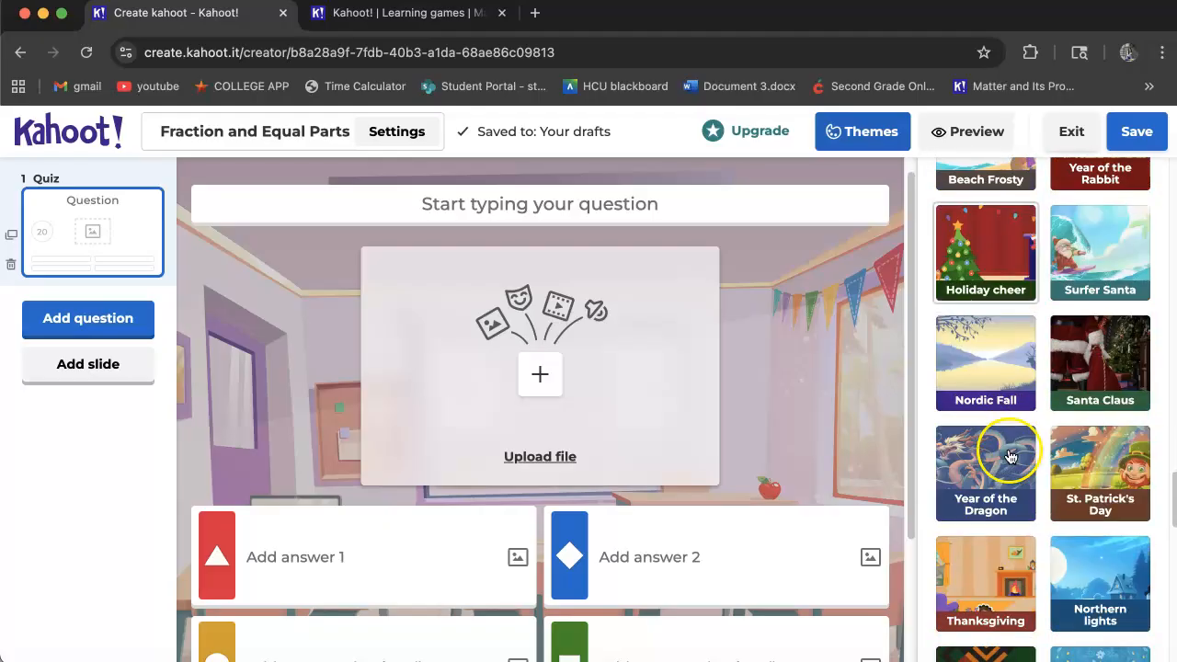
scroll(1059, 479, "up", 15)
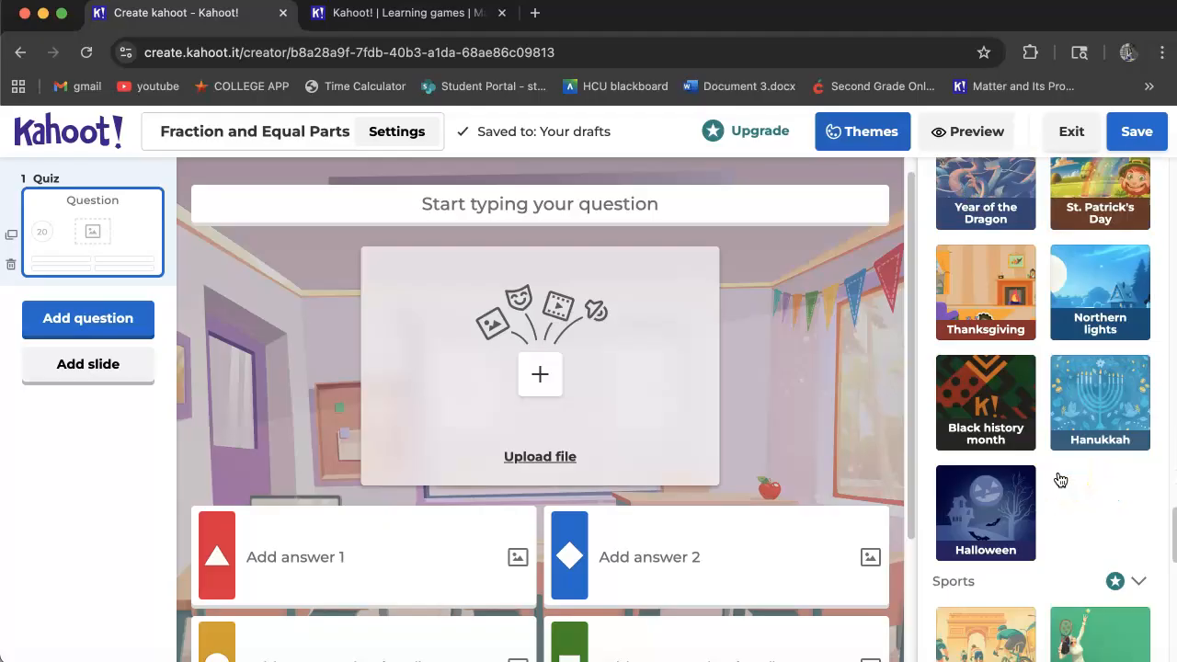
Apply the free Autumn theme to the kahoot
scroll(1059, 479, "up", 10)
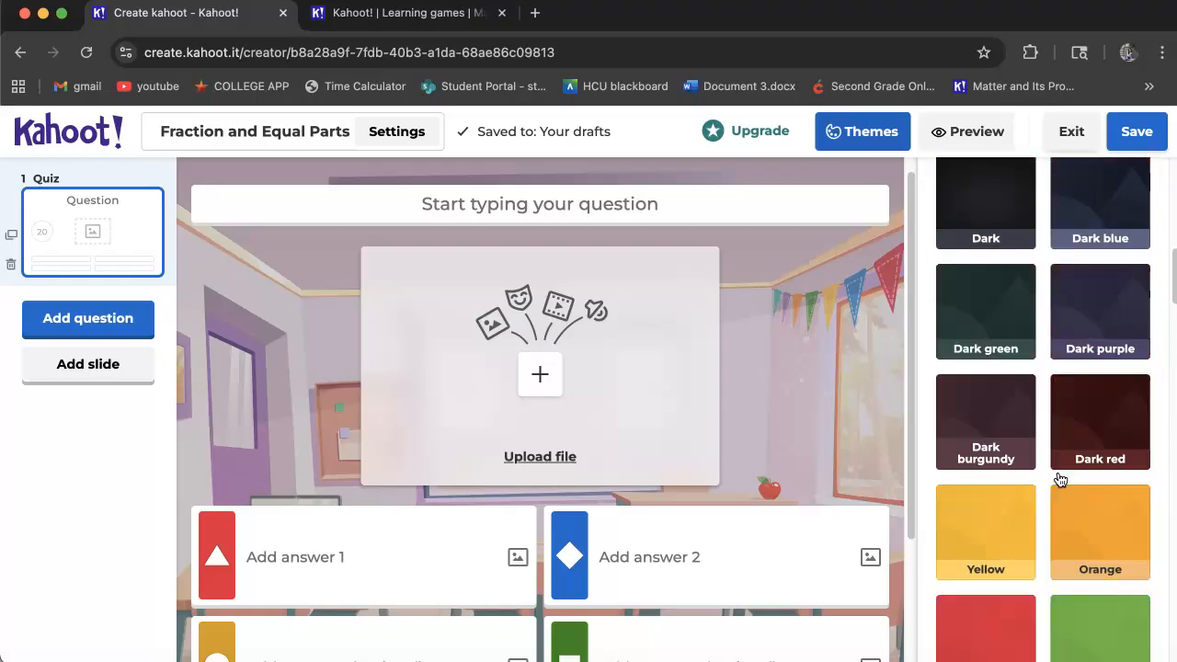
scroll(1059, 479, "down", 2)
scroll(1058, 478, "down", 1)
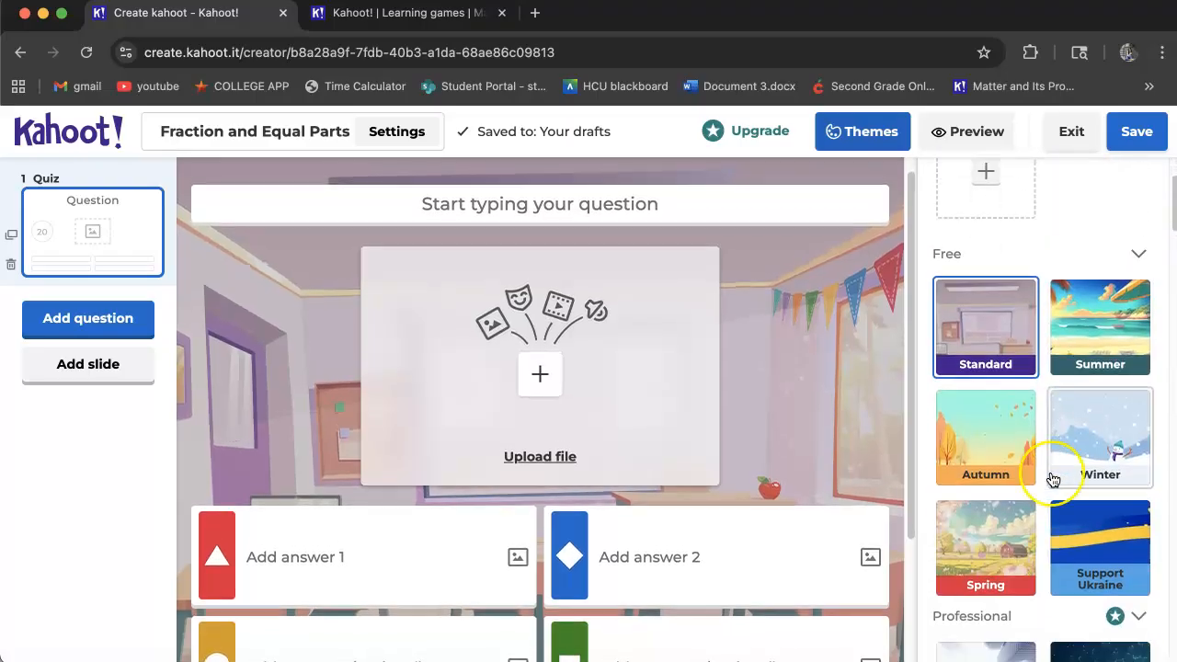
left_click(982, 457)
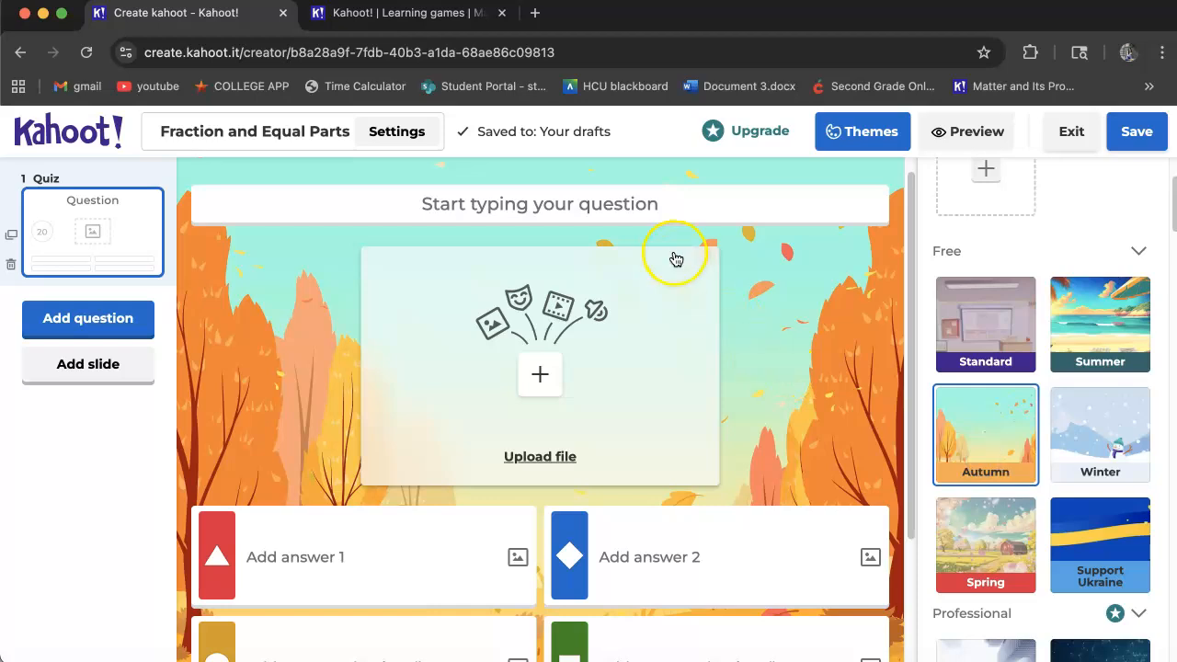
Look over the first question's text field, its media library and its answer fields
left_click(638, 204)
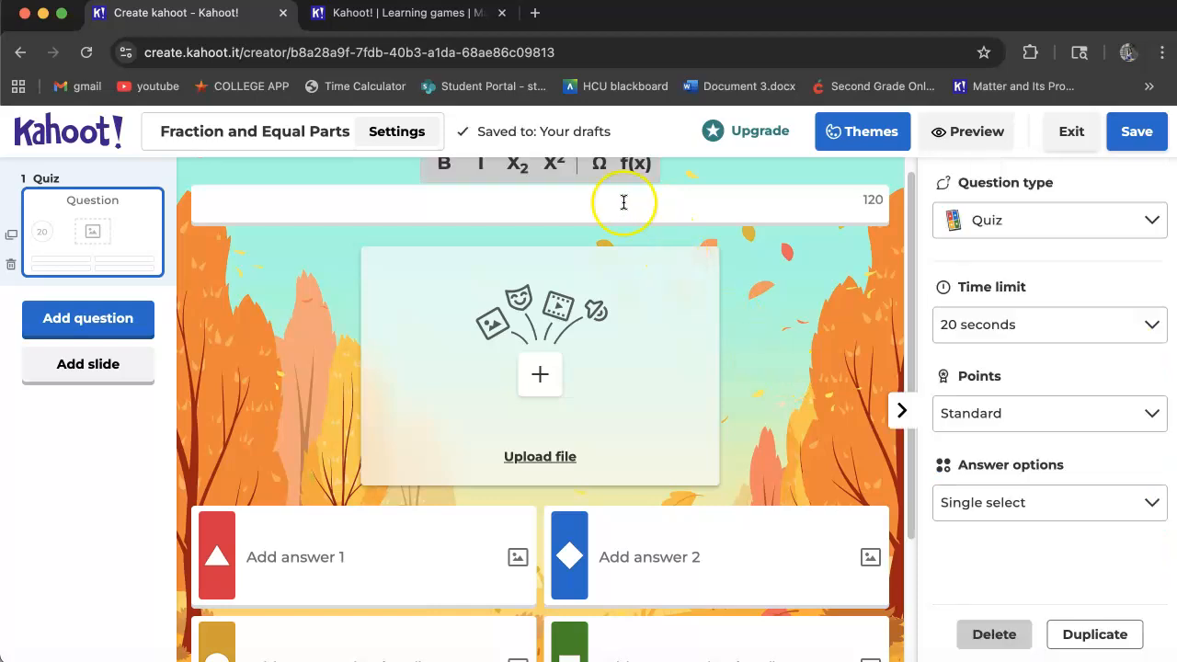
left_click(622, 325)
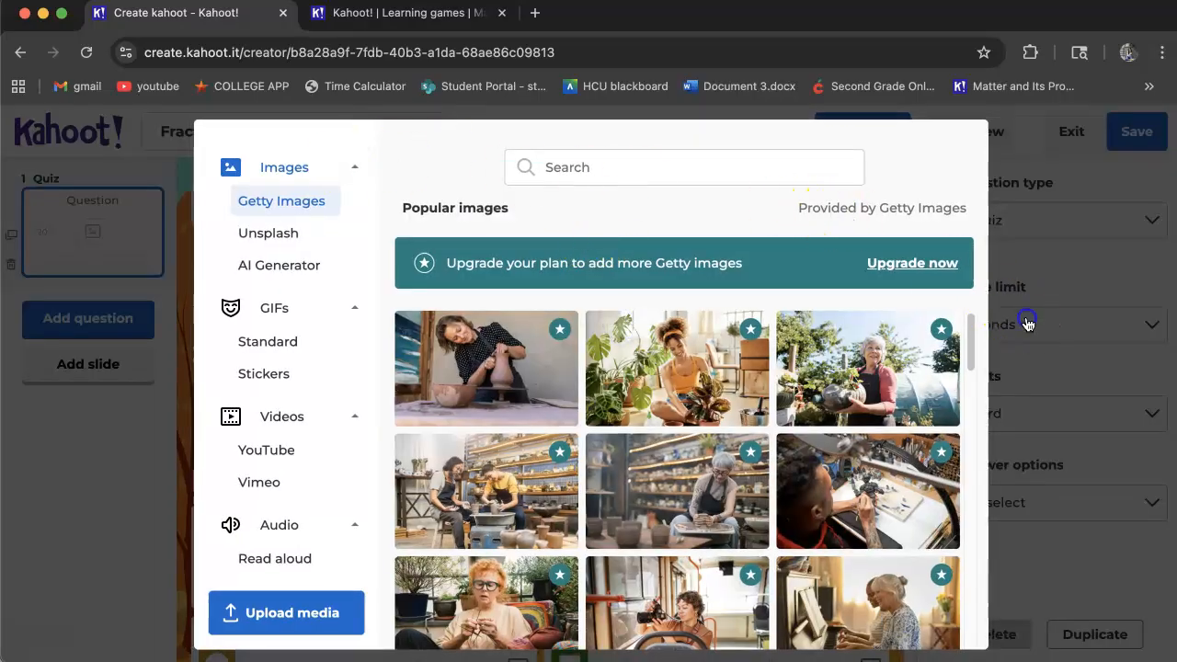
left_click(1028, 323)
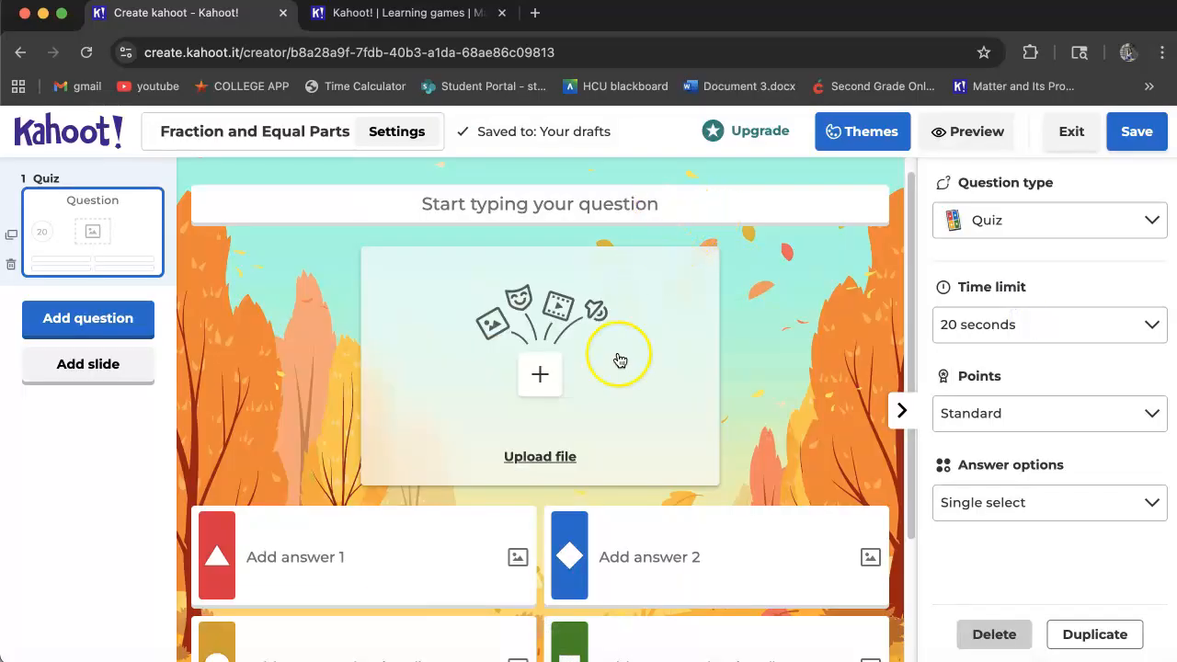
scroll(621, 360, "down", 2)
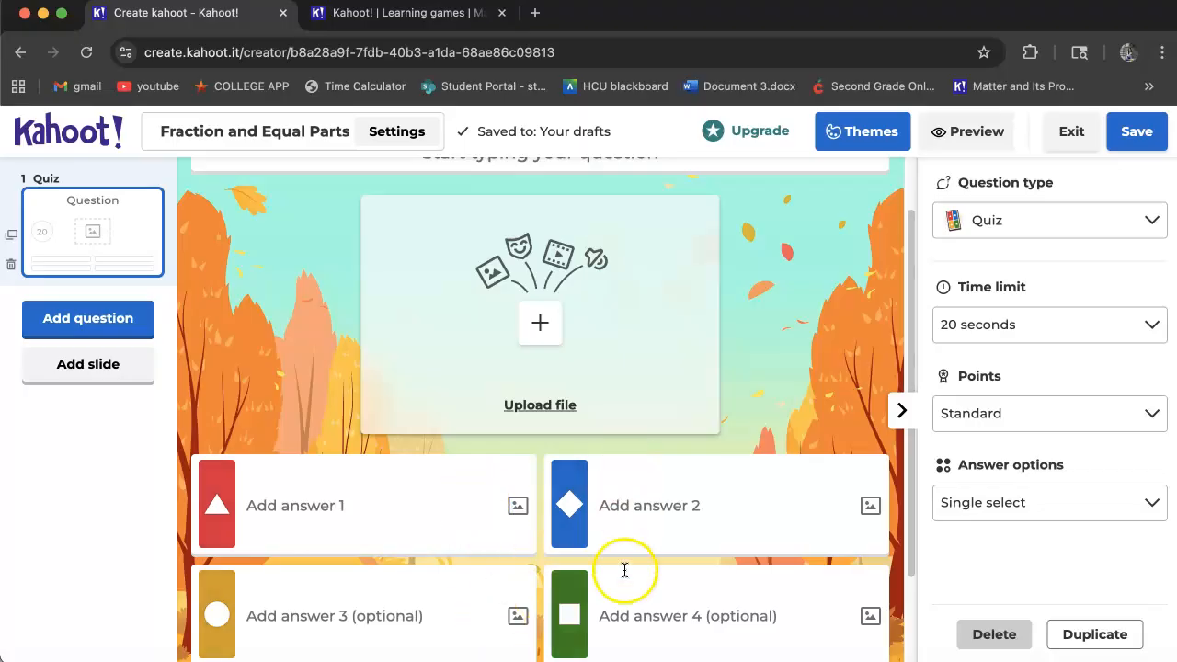
Examine the choices offered for the first question's type, time limit, points and answer options
left_click(1044, 232)
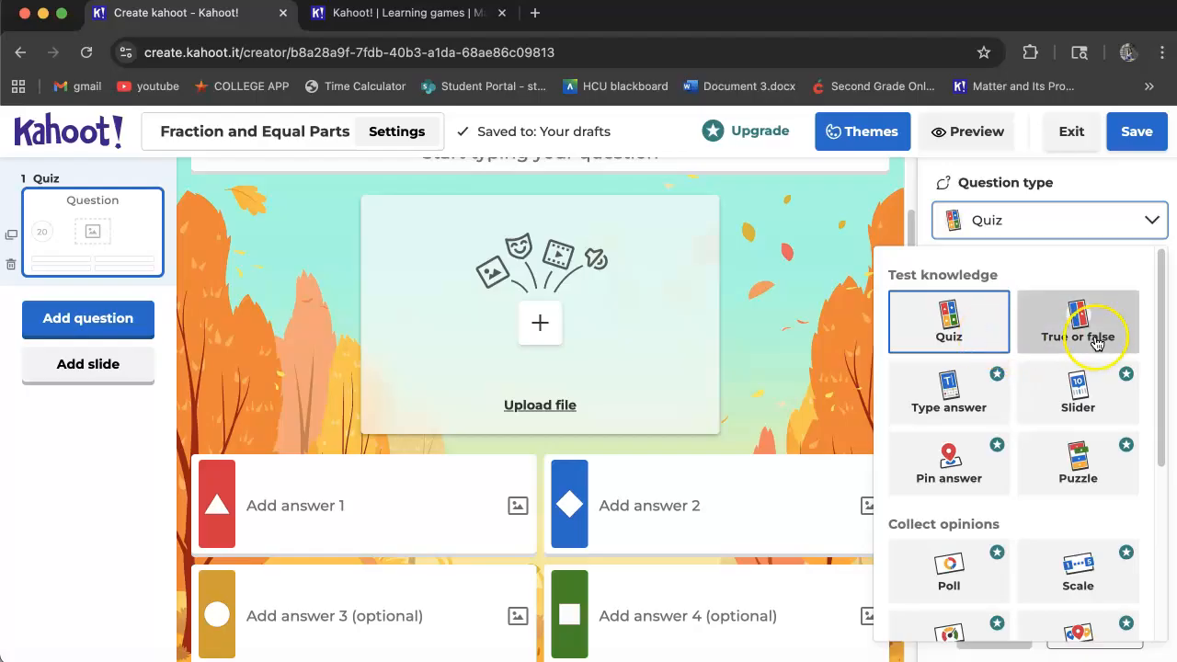
left_click(1058, 193)
left_click(1046, 329)
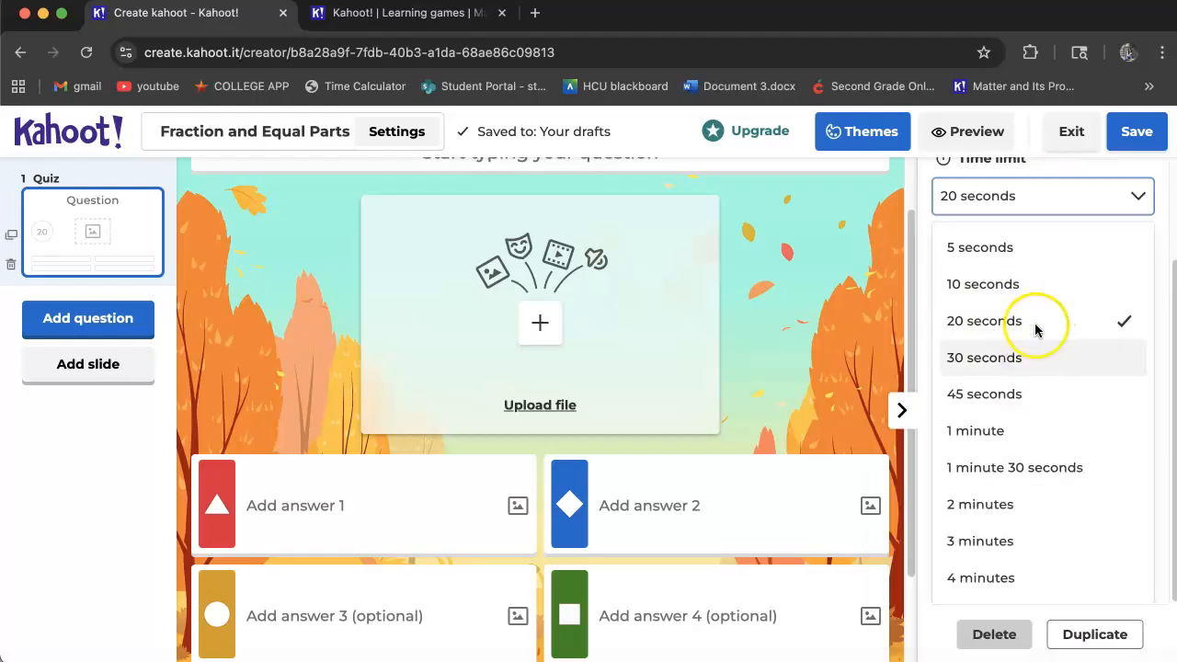
left_click(1085, 196)
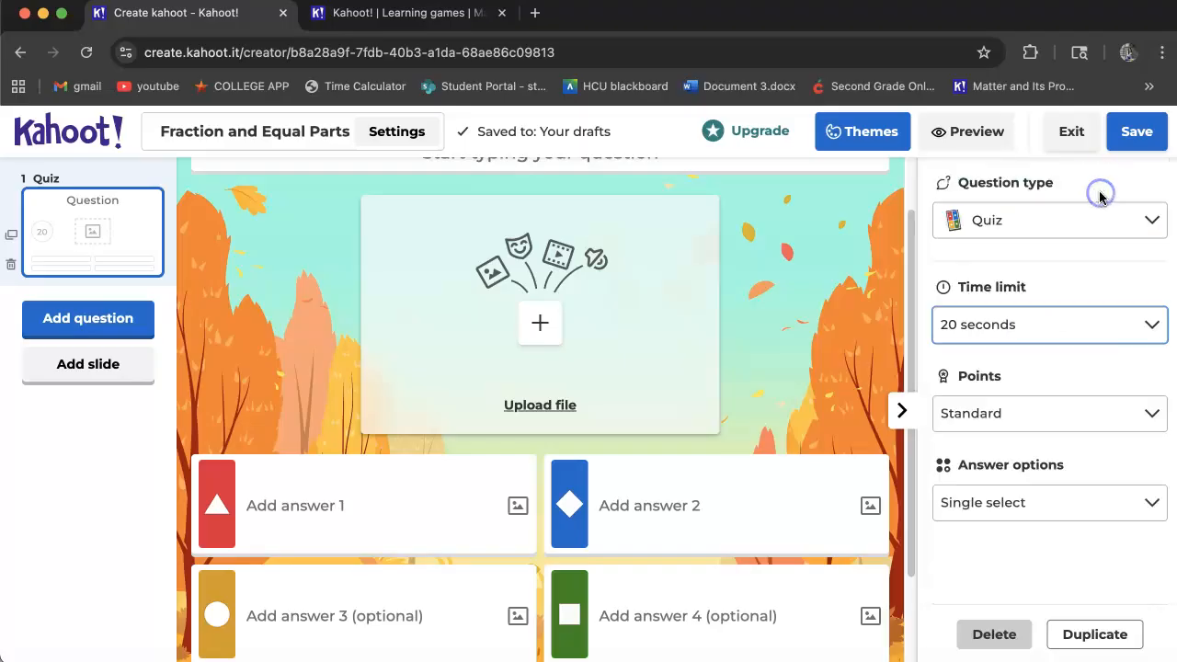
left_click(1056, 417)
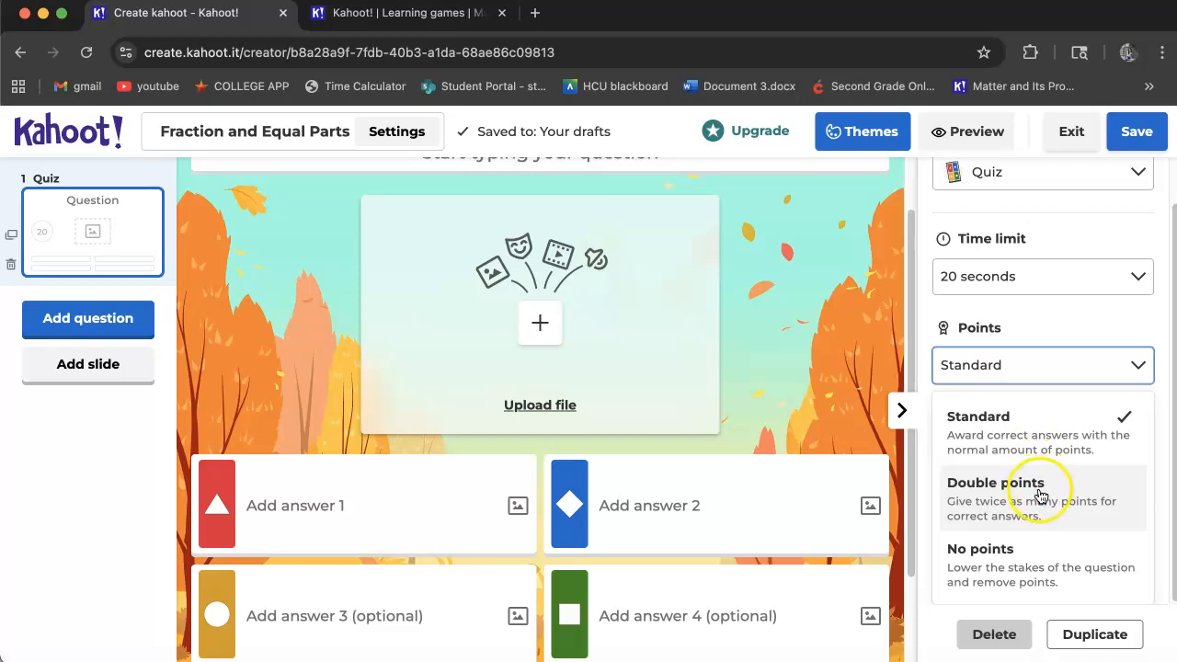
left_click(1037, 412)
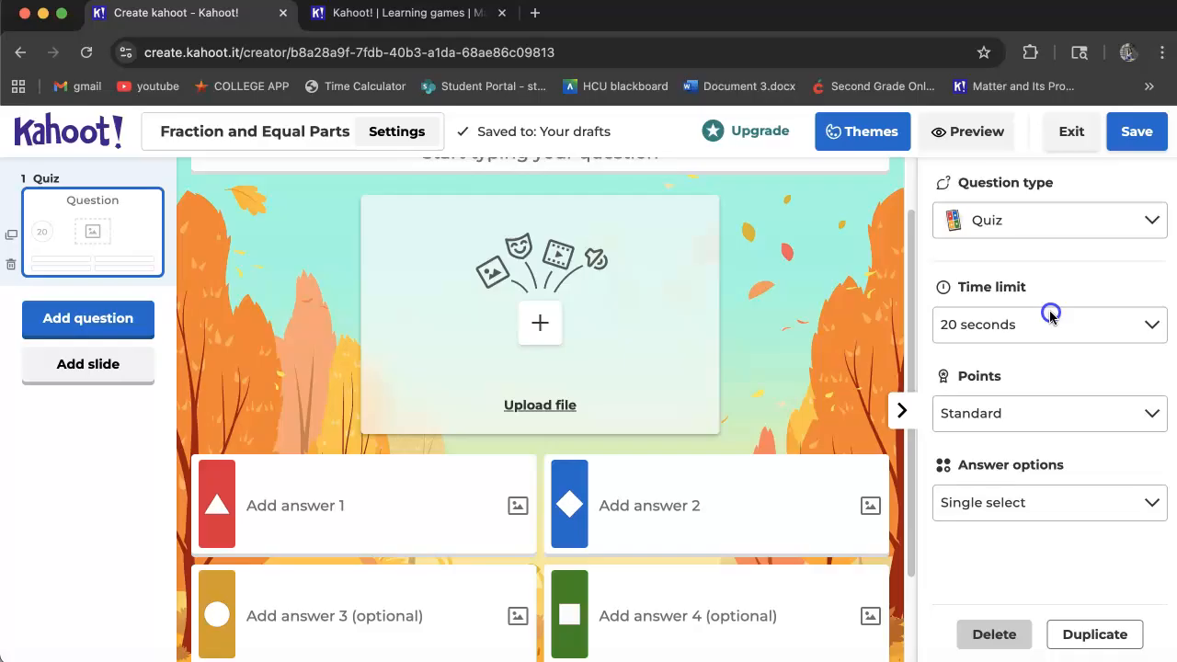
left_click(1043, 504)
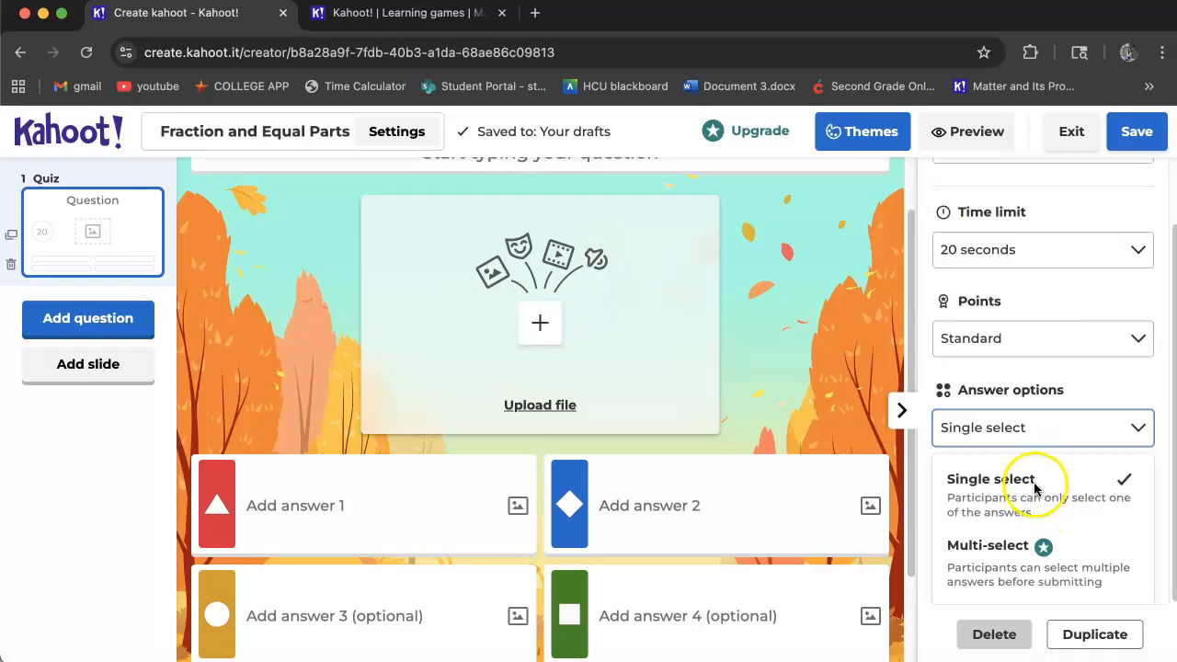
left_click(1065, 448)
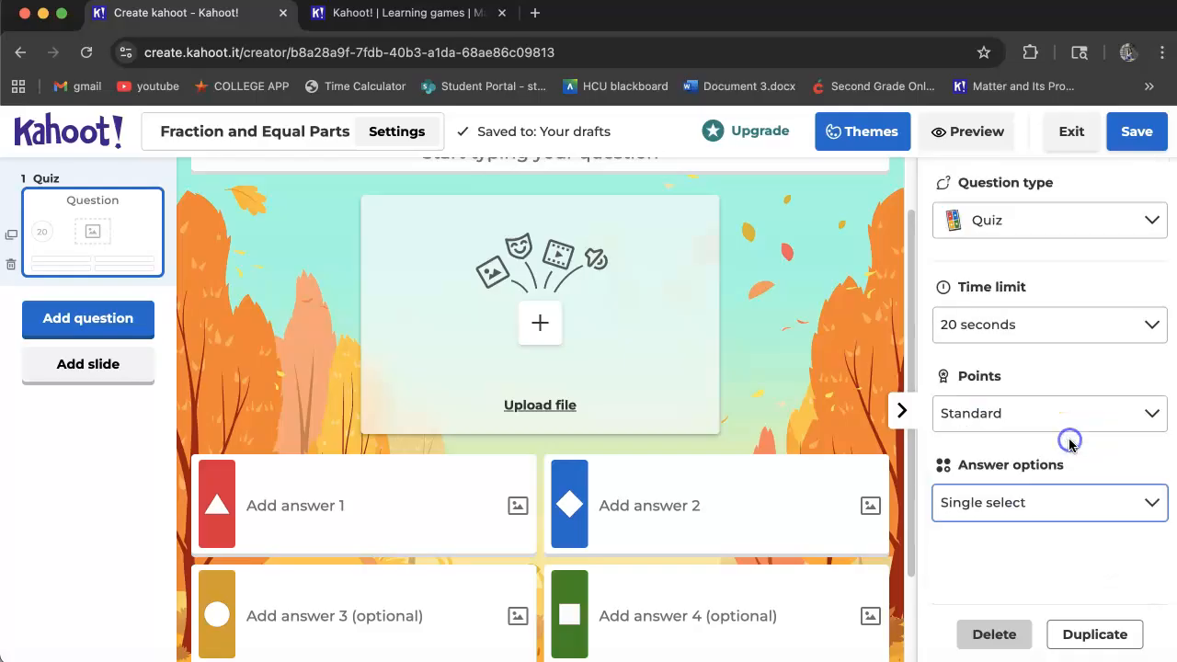
Enter "What fraction does this show?" as the first question's text
scroll(598, 250, "up", 1)
scroll(598, 240, "up", 1)
left_click(596, 223)
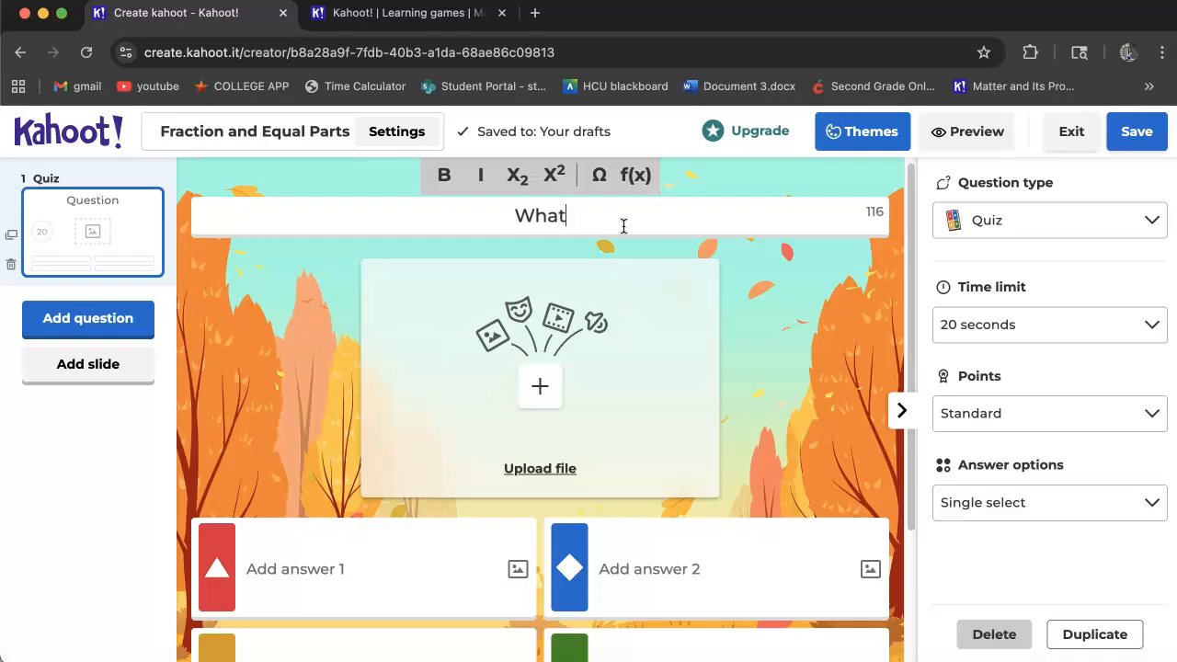
type("does thsi")
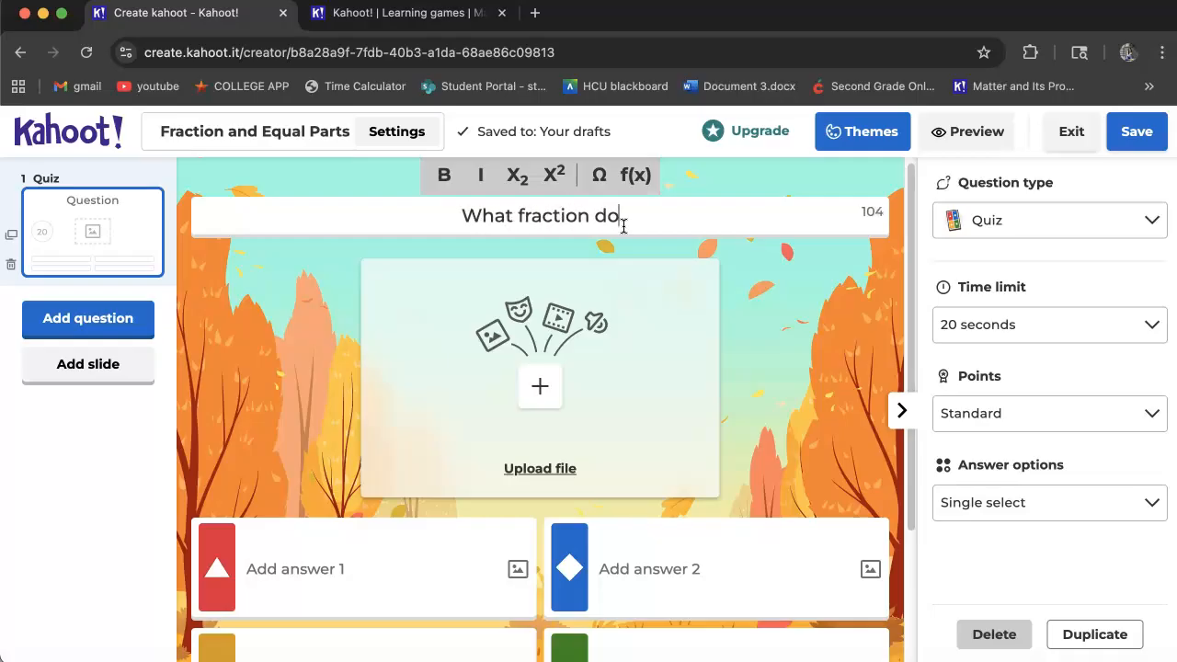
key("BackSpace")
key("BackSpace")
type("is show")
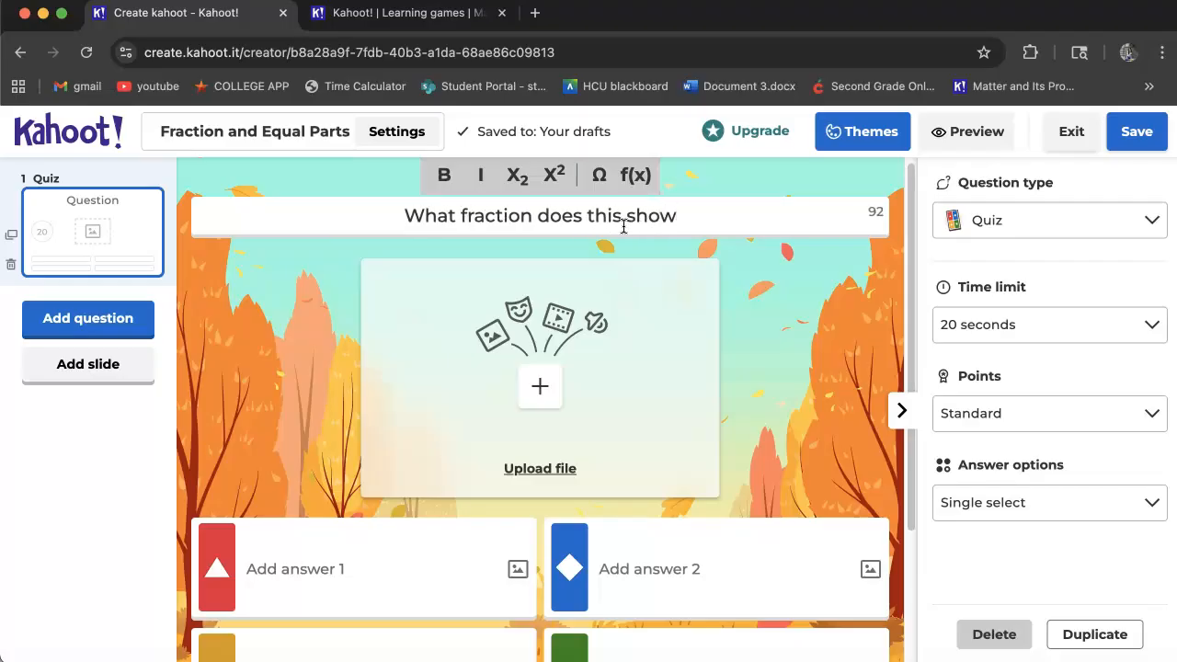
type("?")
Upload 1/2 image.png from the recent files as the first question's image
scroll(581, 346, "down", 1)
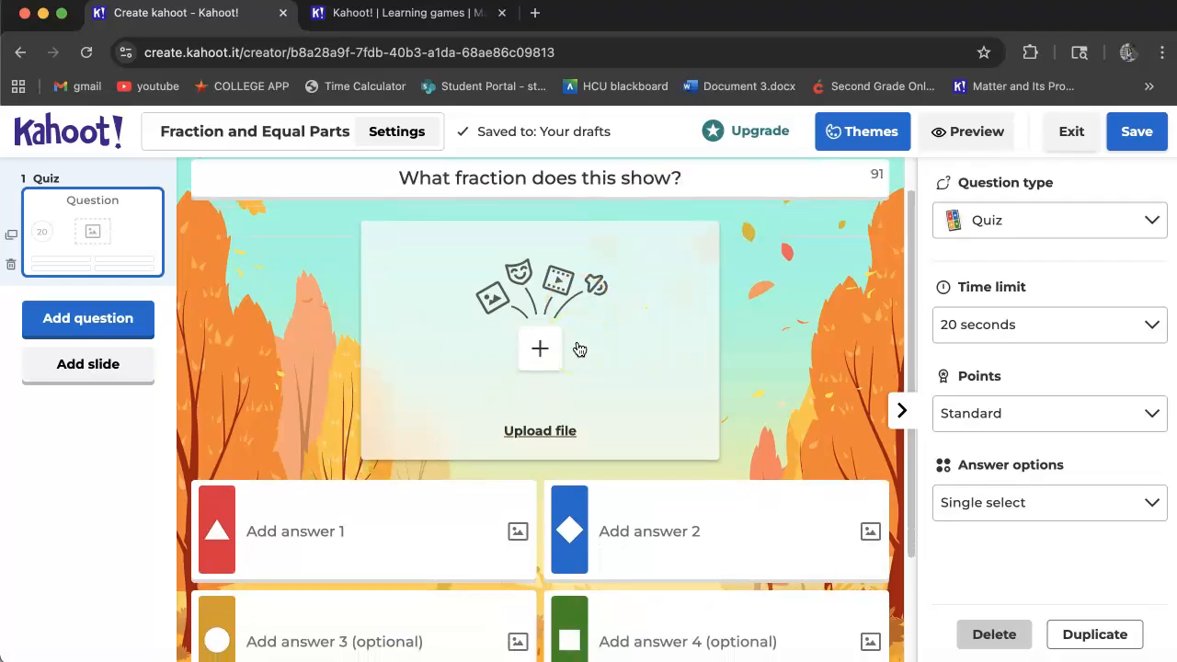
left_click(538, 347)
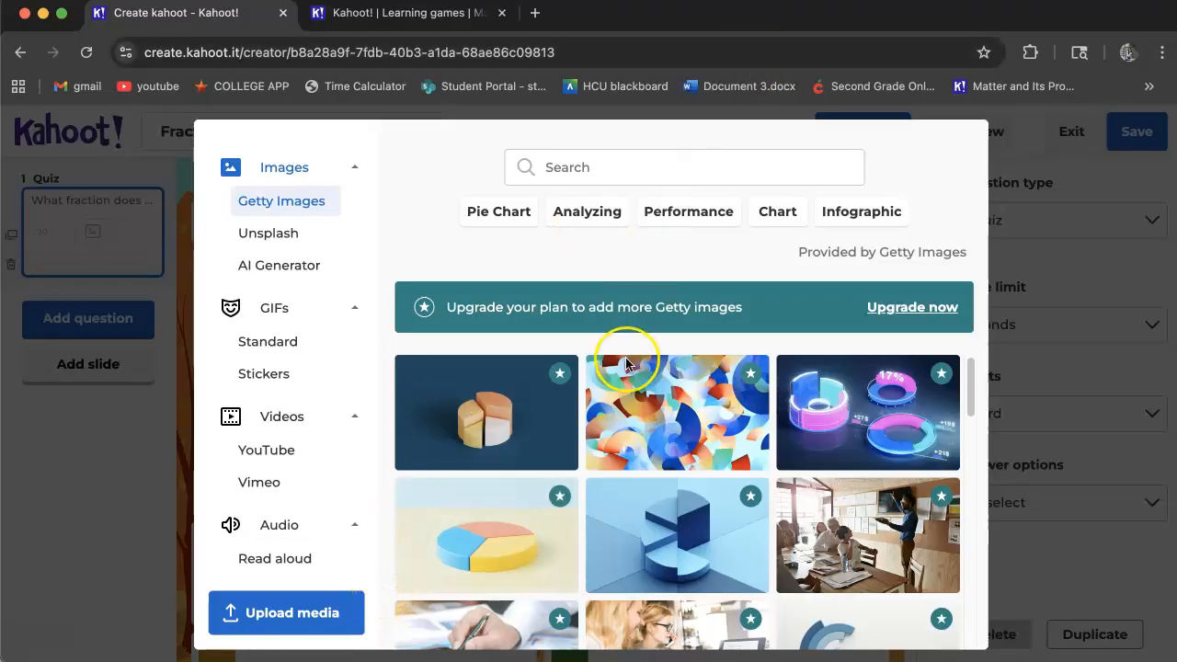
mouse_move(626, 364)
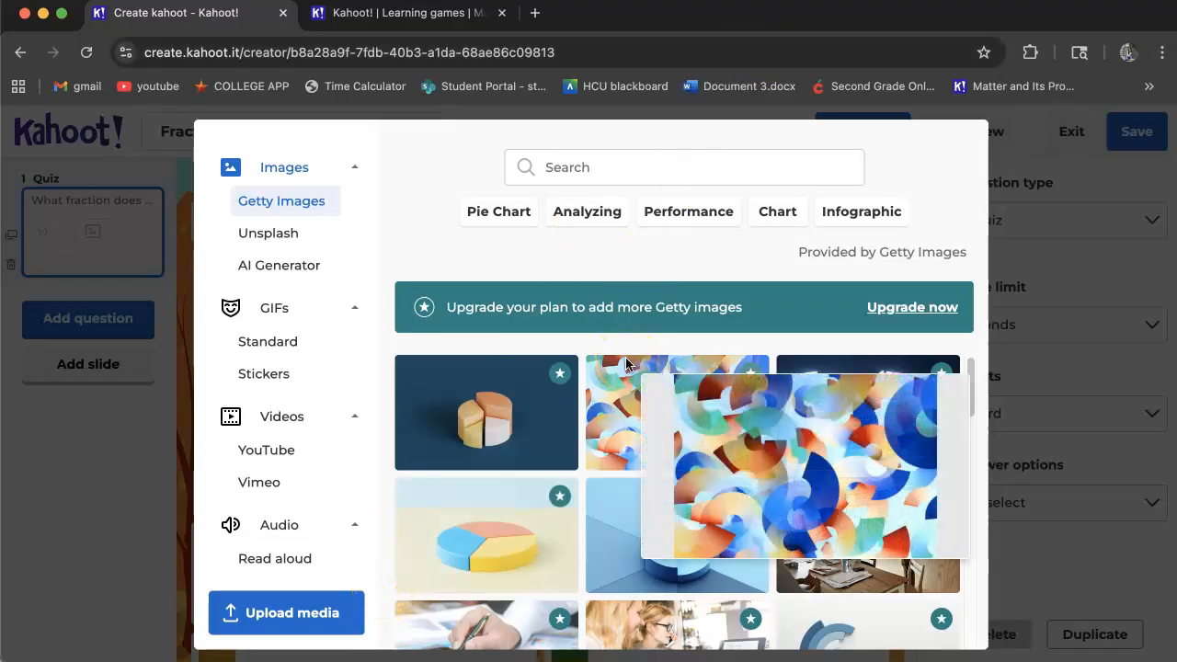
left_click(339, 608)
left_click(544, 434)
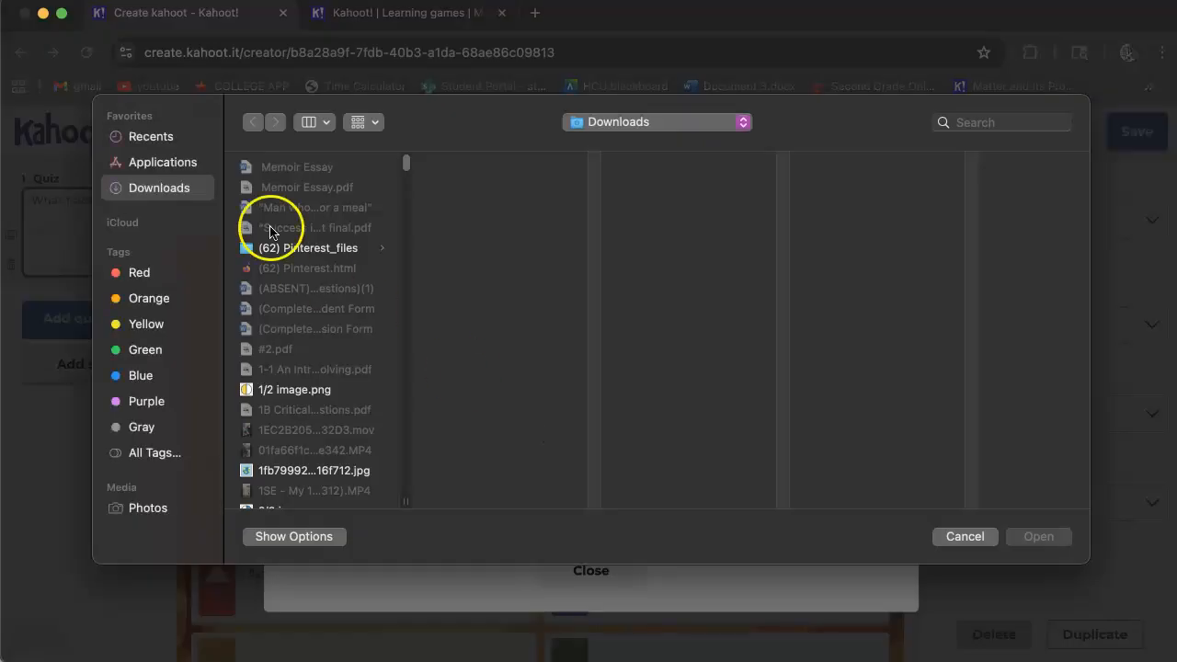
left_click(180, 141)
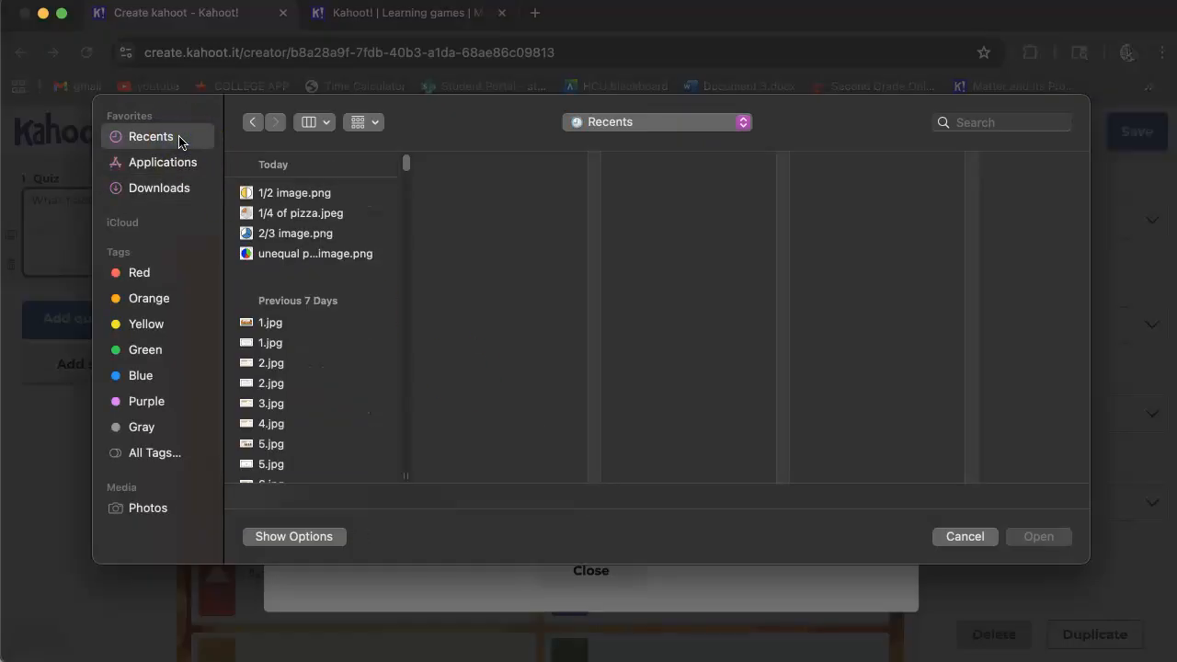
left_click(291, 195)
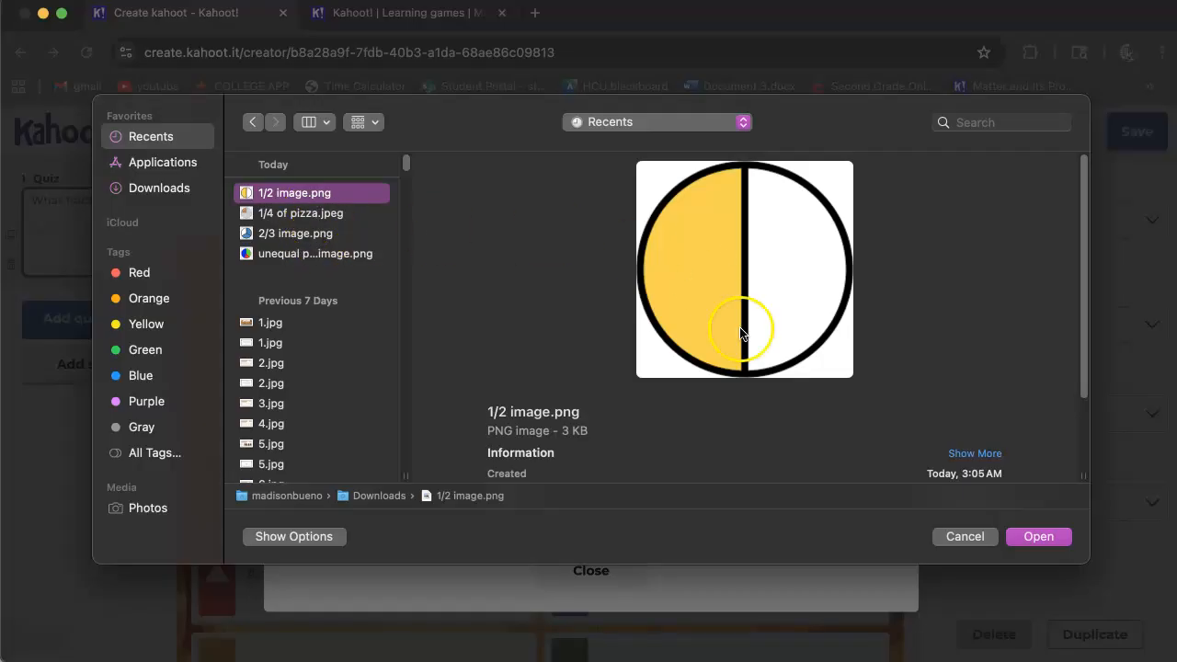
left_click(1040, 538)
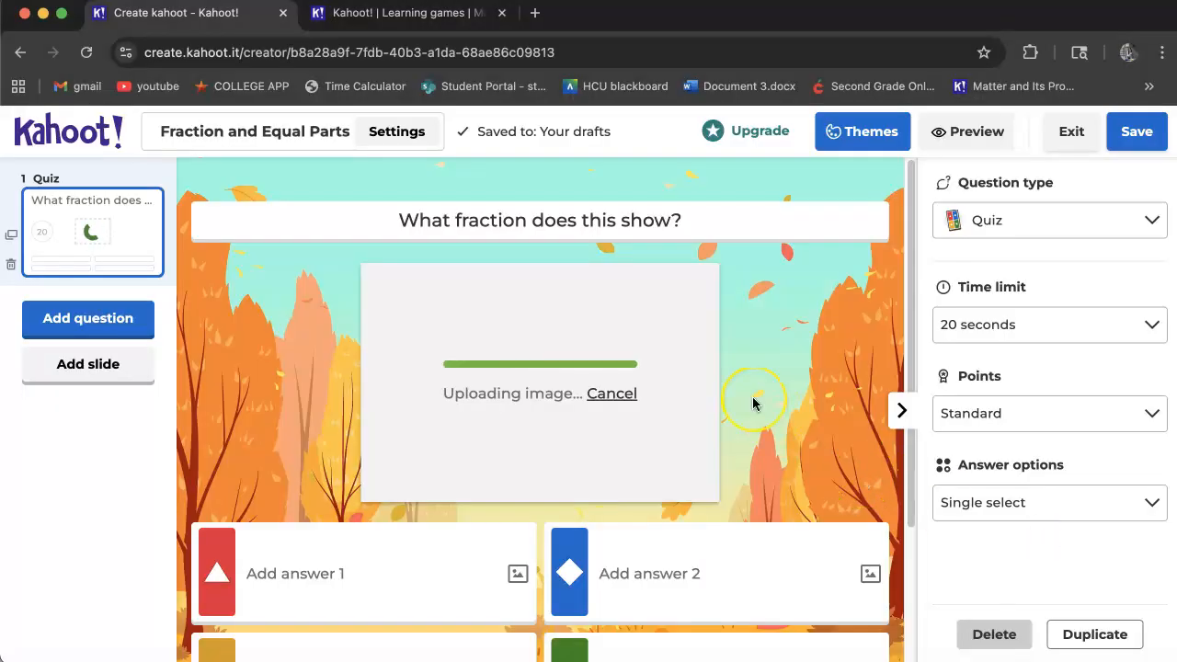
scroll(735, 386, "down", 1)
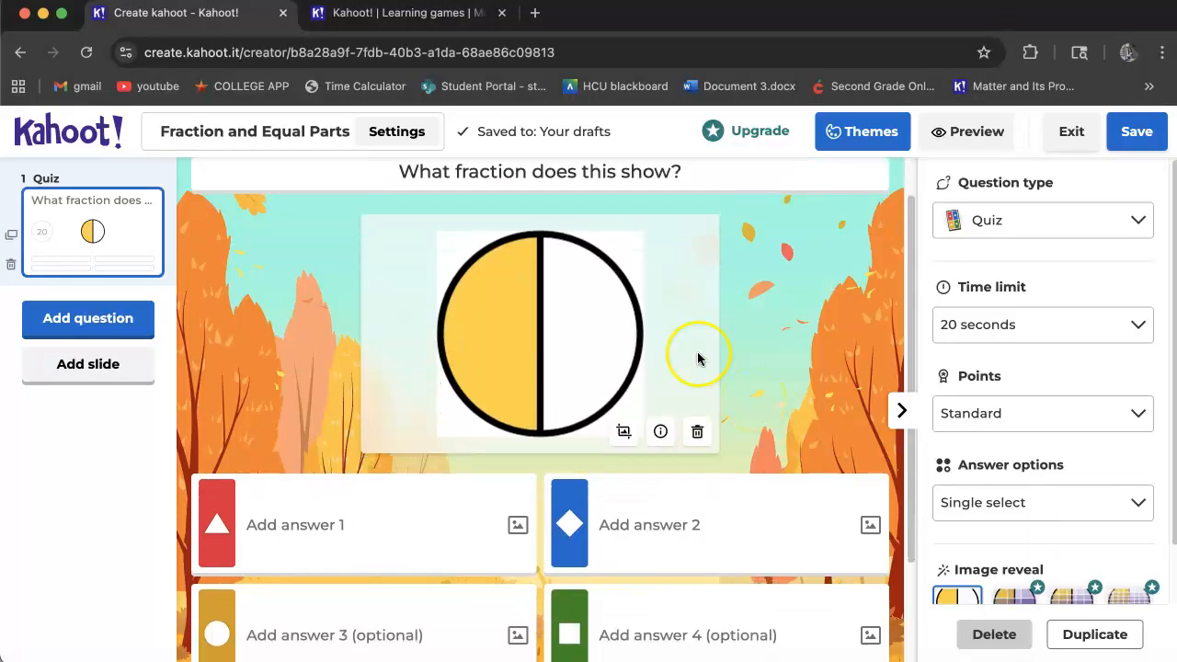
scroll(570, 352, "up", 1)
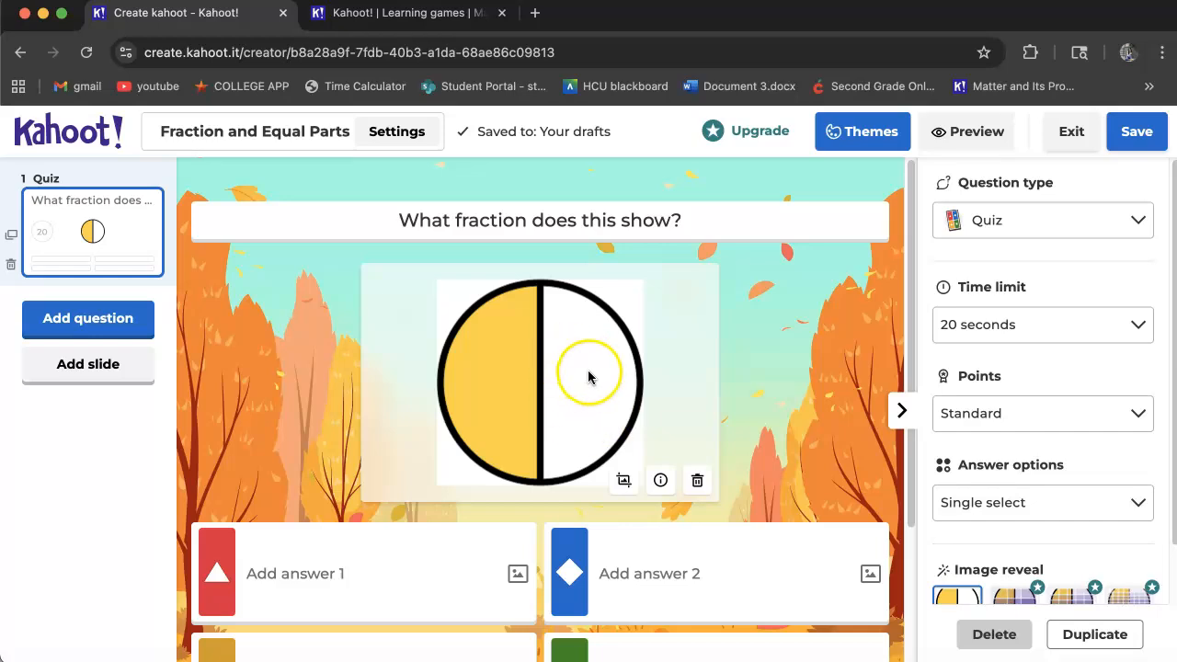
Fill in the first question's four answers in order as 1/2, 1/4, 2/3 and 1 whole
scroll(388, 421, "down", 2)
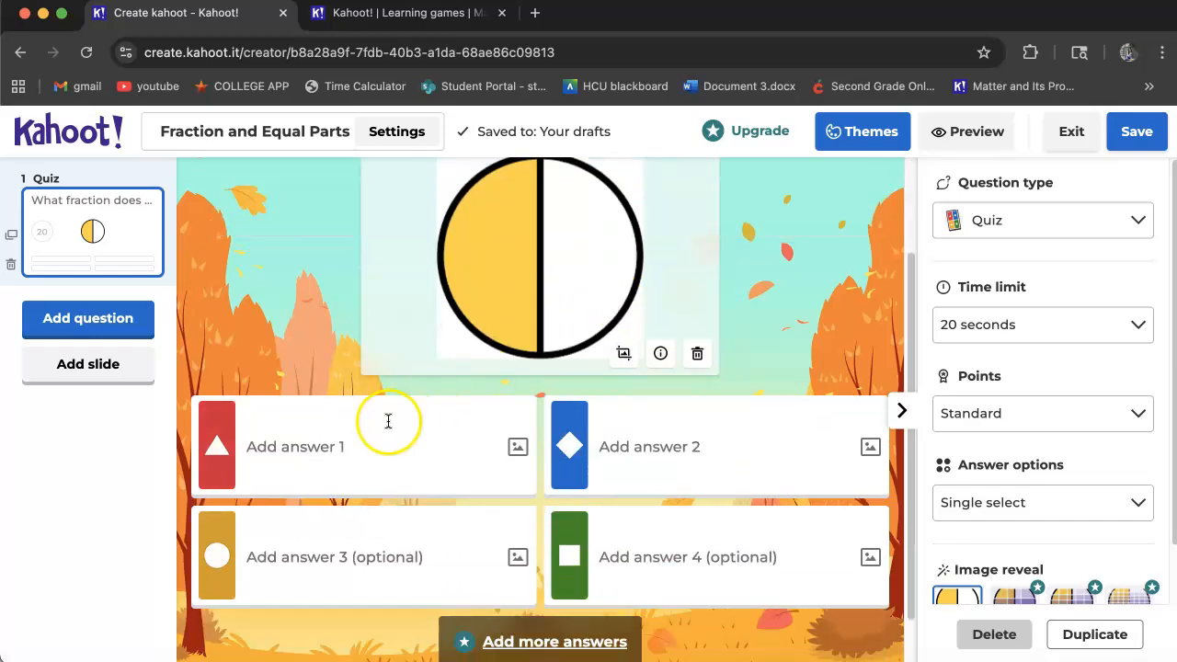
left_click(386, 421)
type("1/2")
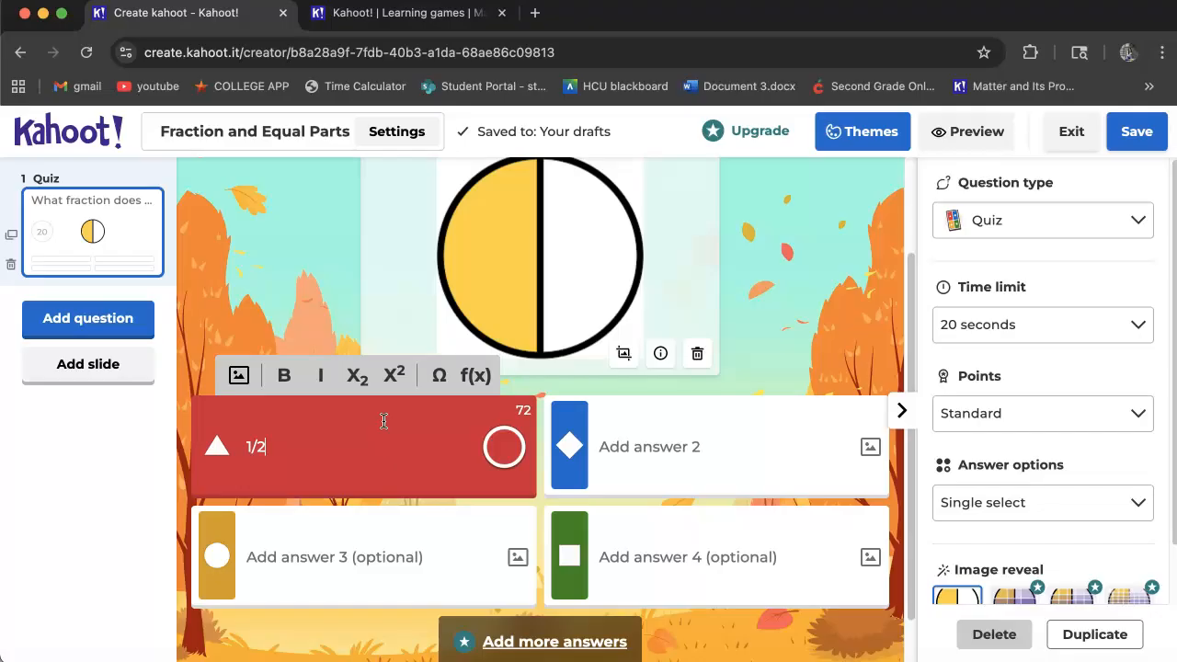
left_click(658, 426)
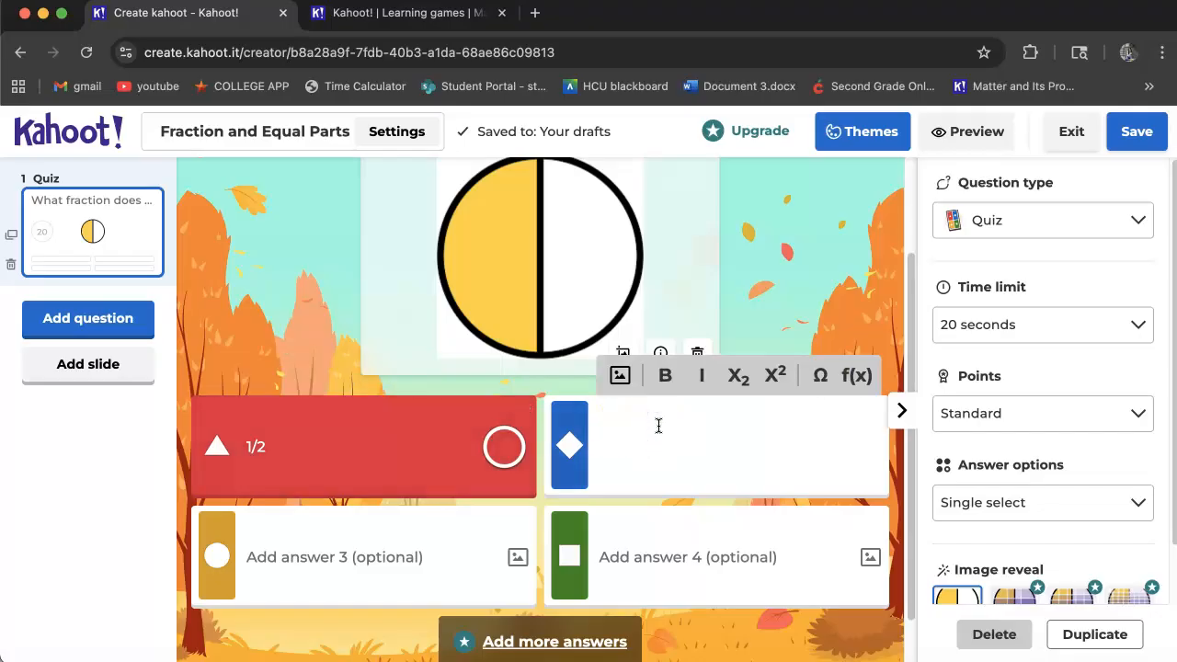
type("1/4")
left_click(452, 558)
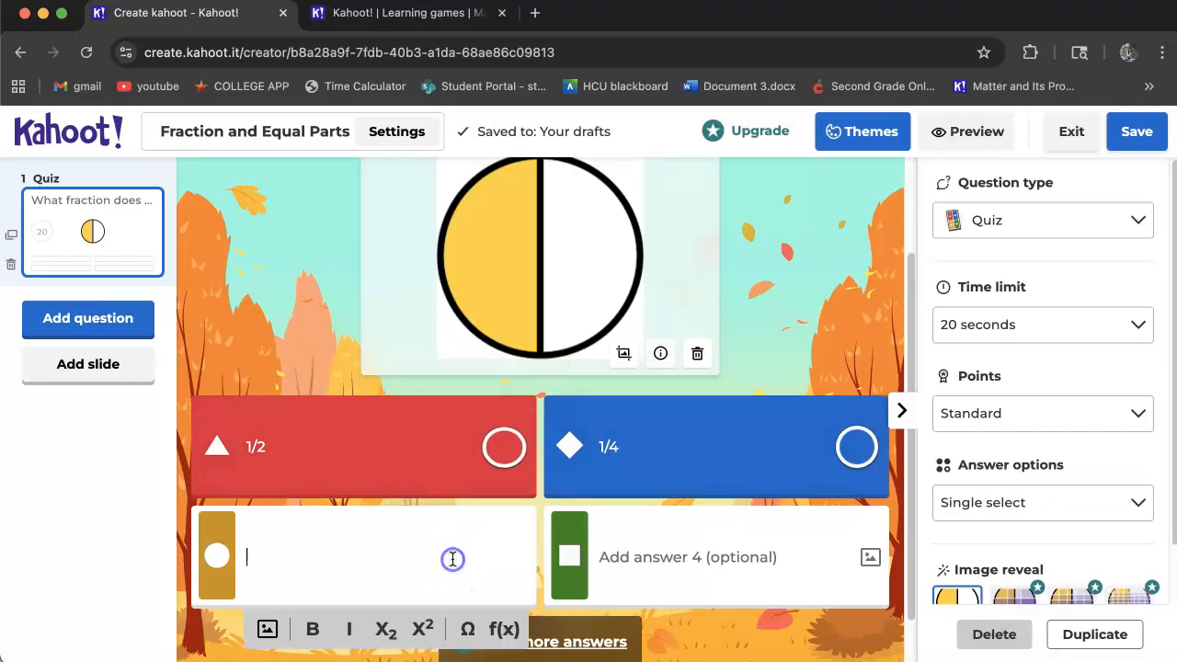
type("2/3")
left_click(676, 558)
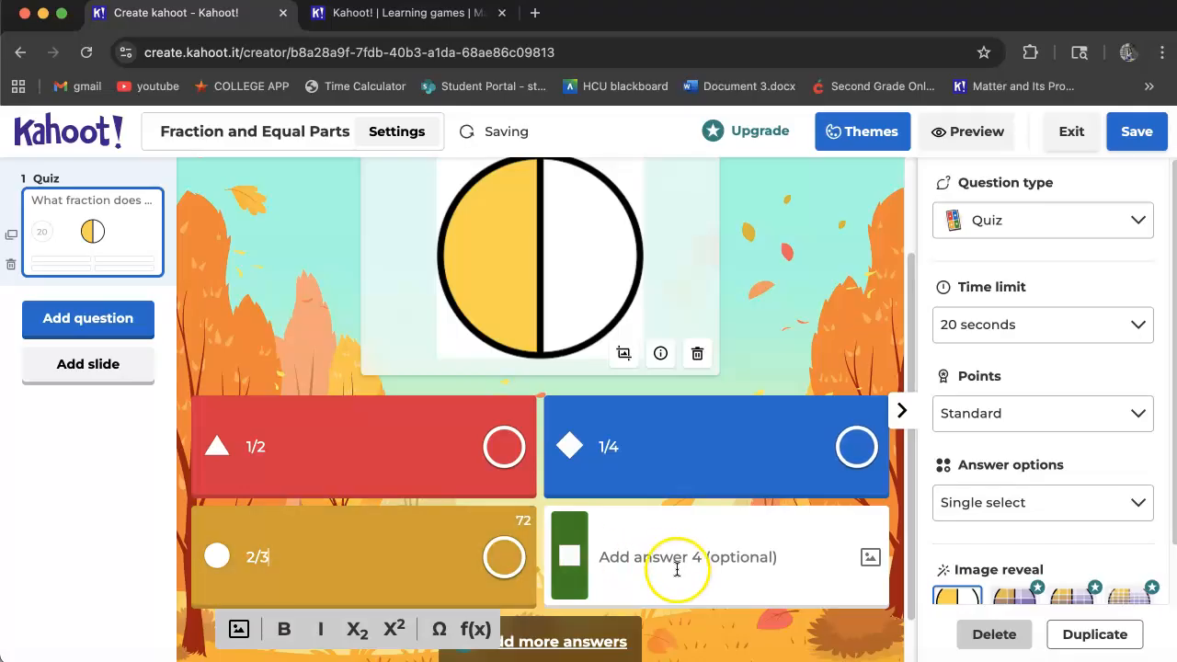
type("1 whole")
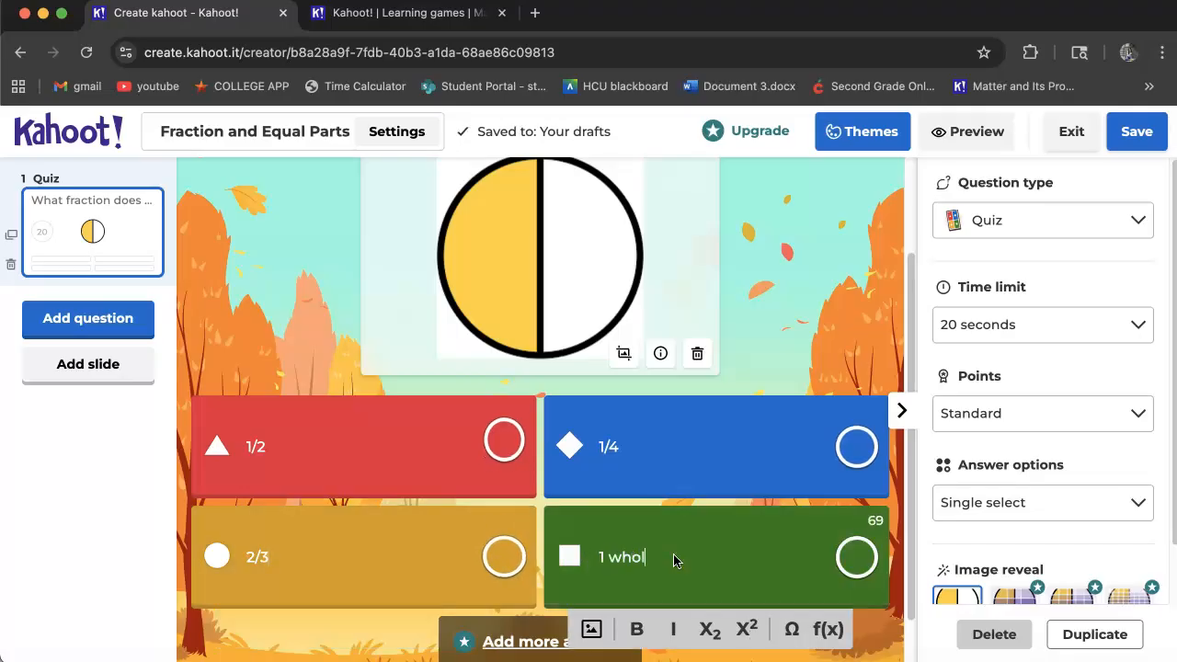
Mark 1/2 as the correct answer to the first question
scroll(718, 415, "up", 1)
scroll(718, 415, "up", 1)
left_click(499, 528)
left_click(497, 535)
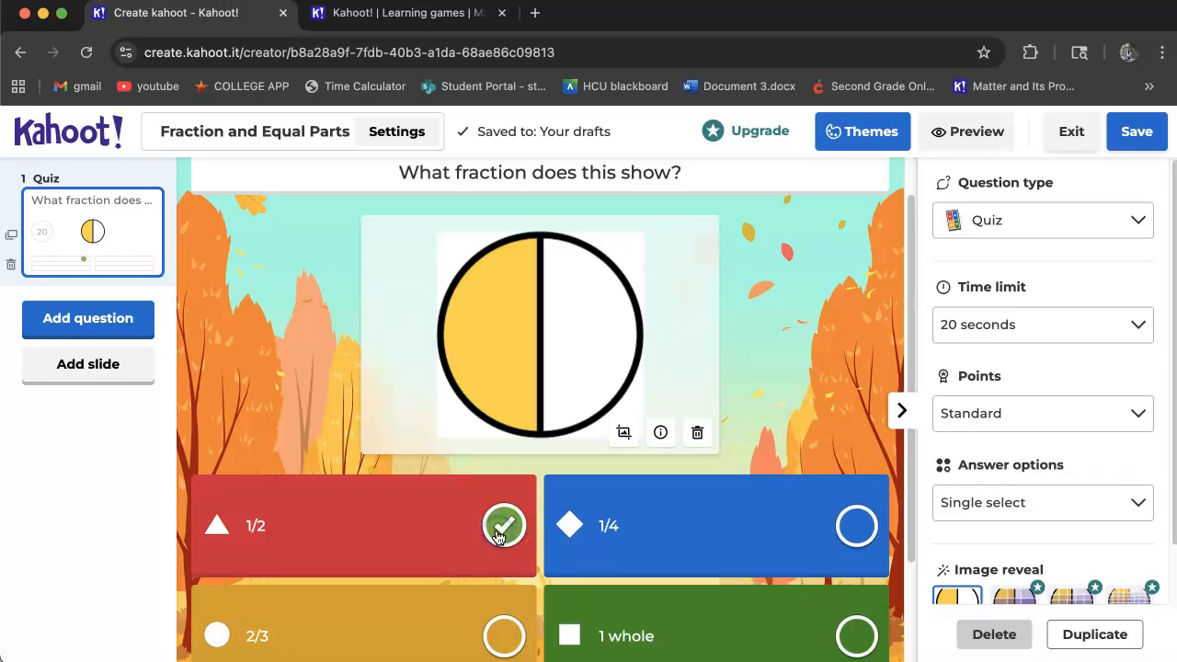
Add a True or false question as the kahoot's second question
left_click(134, 325)
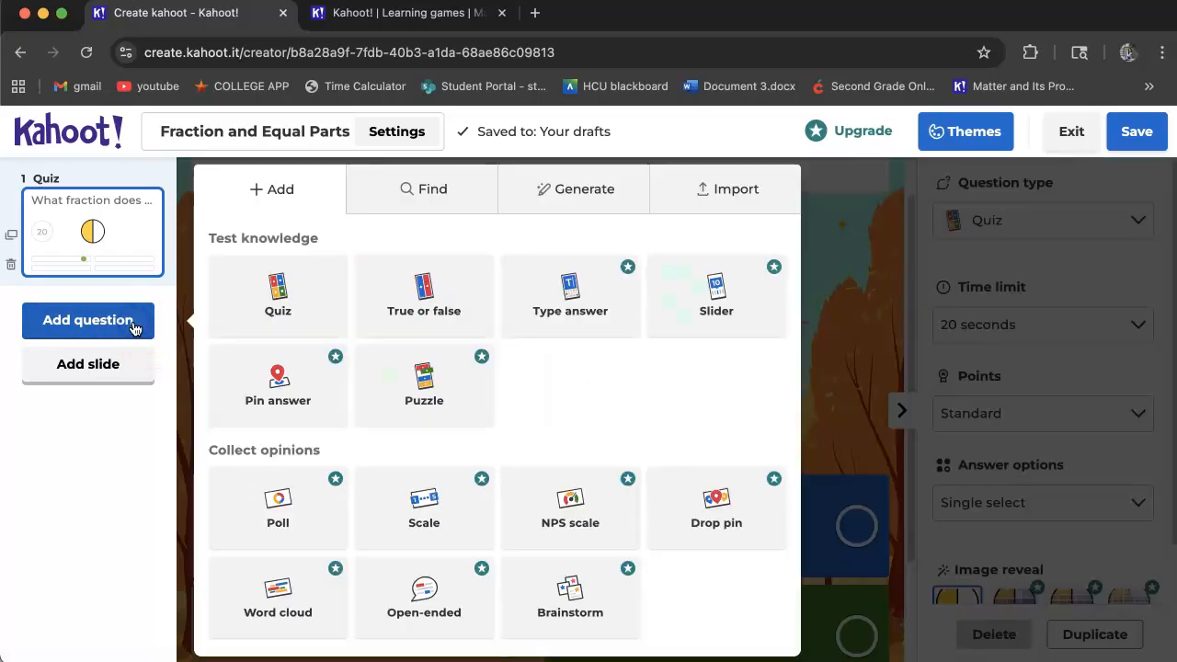
left_click(433, 311)
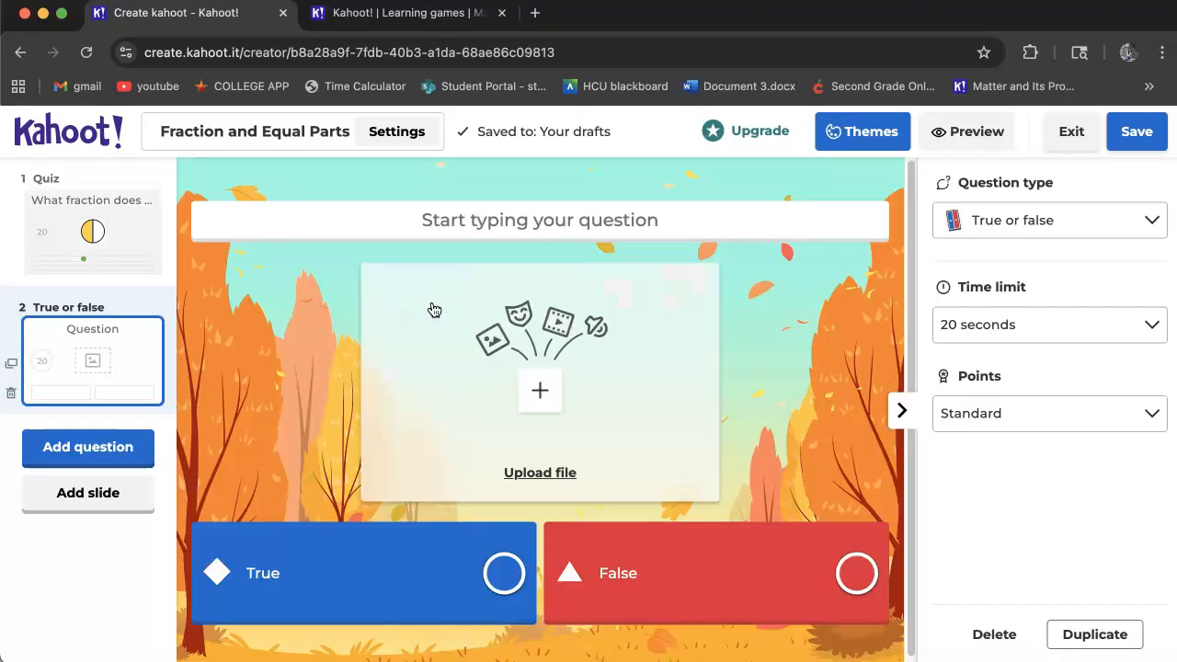
left_click(504, 212)
Upload 2/3 image.png from the recent files as the second question's image
left_click(542, 390)
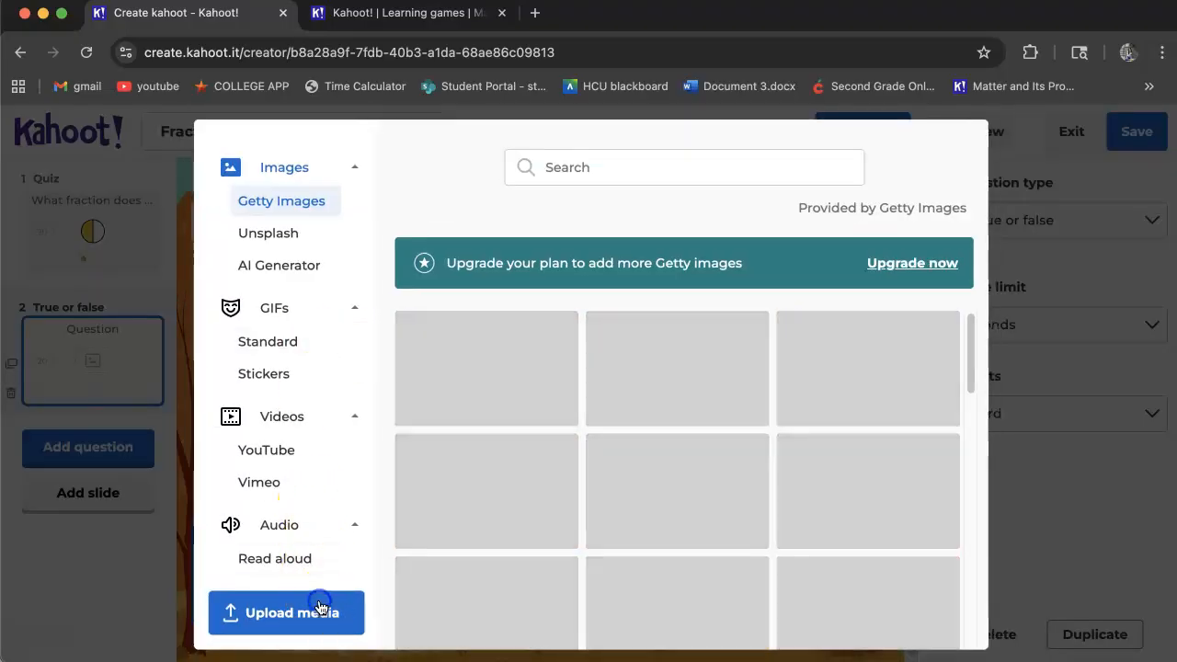
left_click(319, 607)
left_click(592, 433)
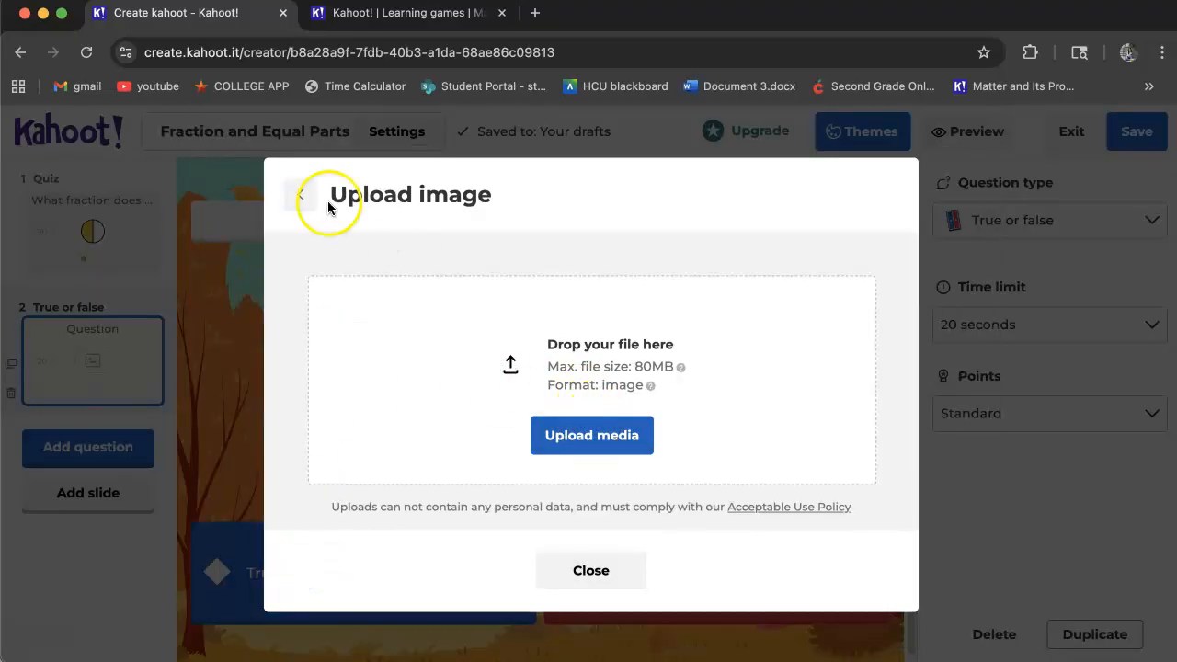
left_click(184, 139)
left_click(282, 251)
left_click(310, 254)
left_click(720, 349)
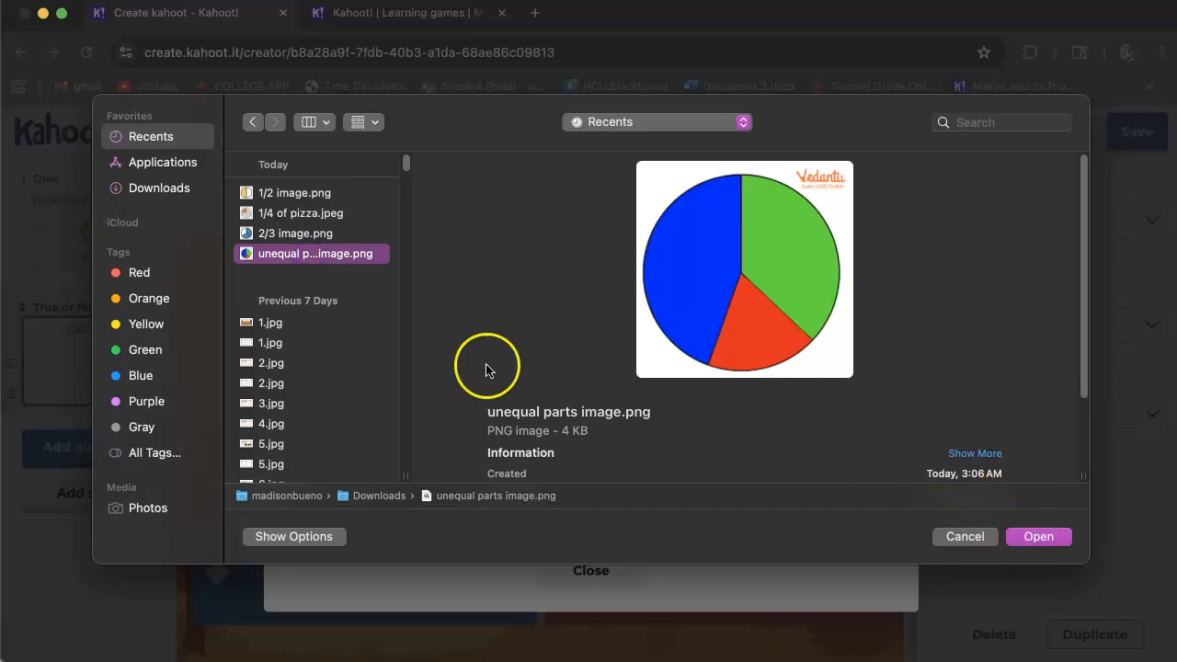
left_click(329, 234)
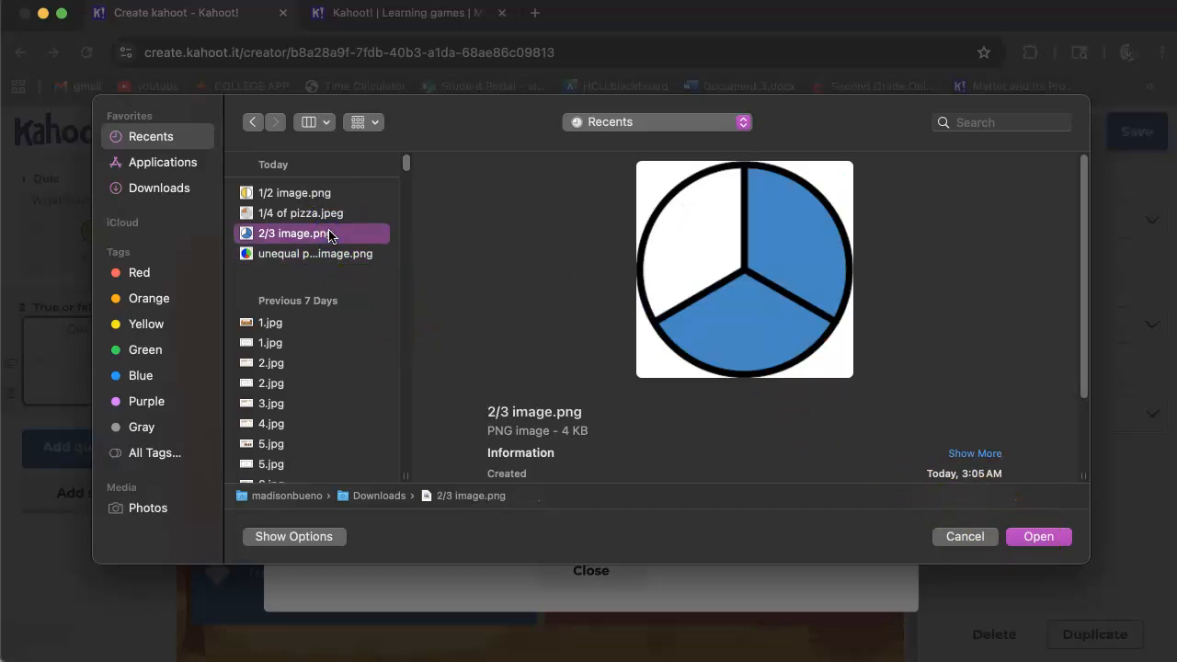
left_click(1038, 536)
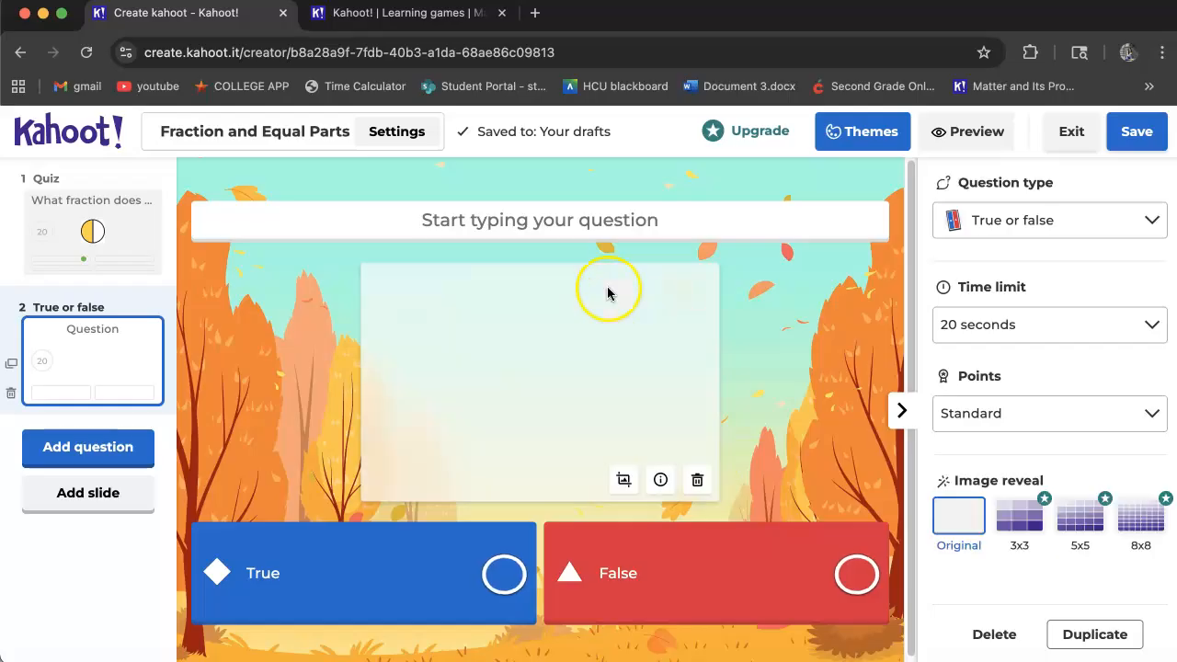
Enter "This shows 1/2" as the text of the true-or-false question
left_click(558, 220)
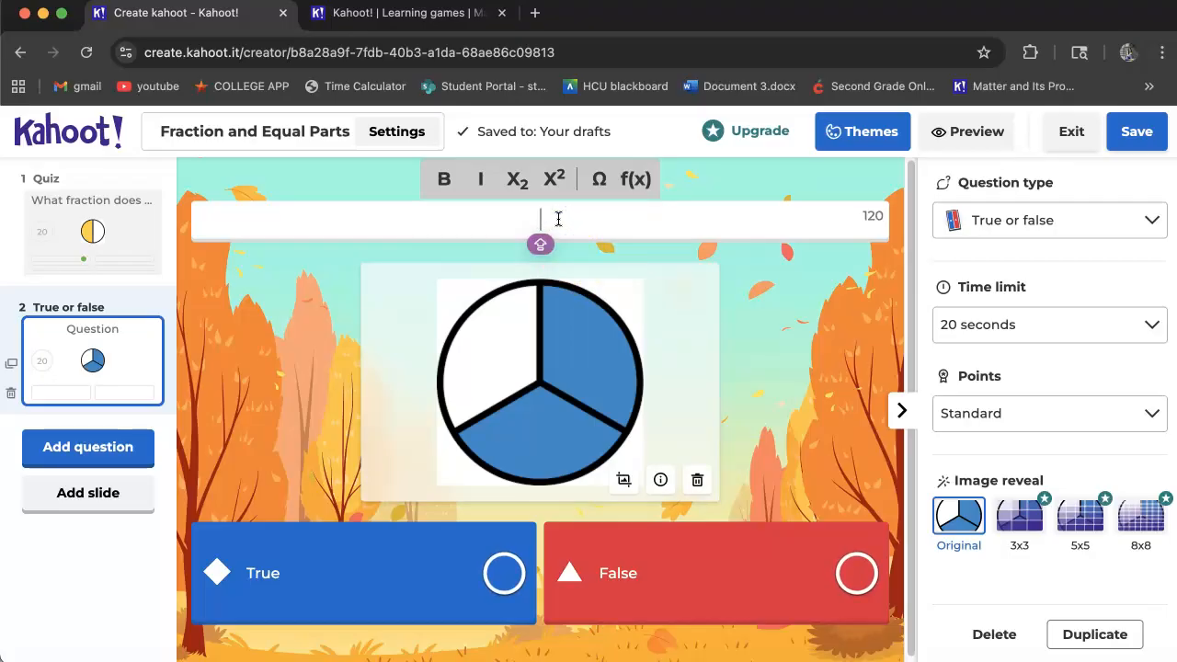
type("This")
type("show")
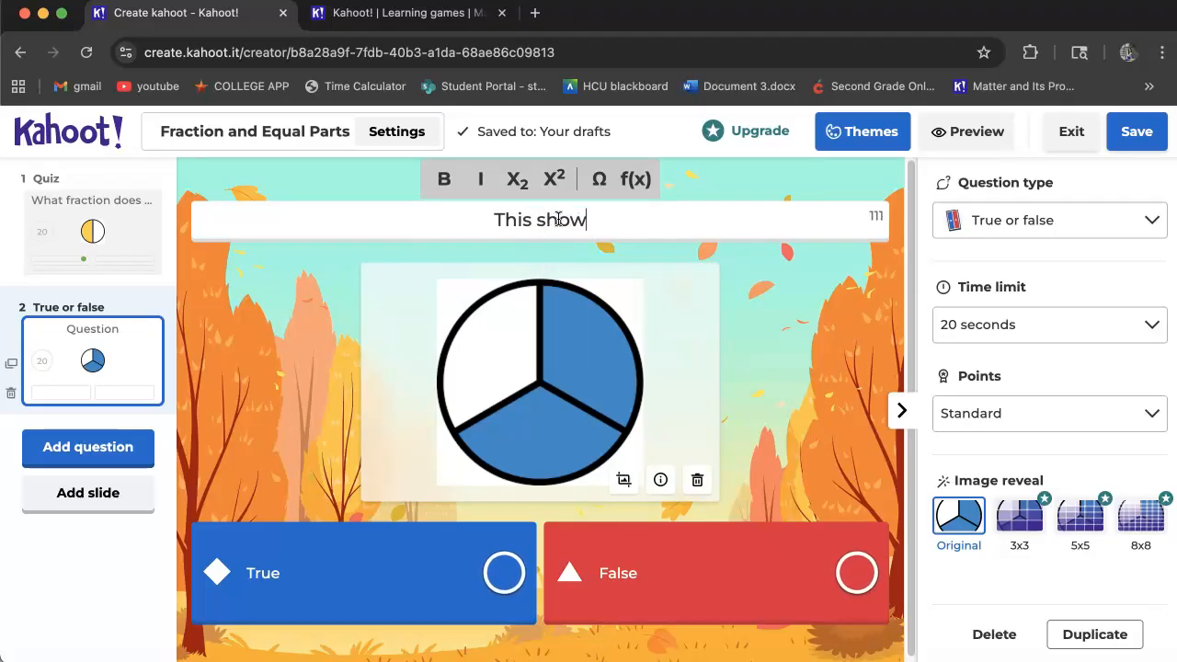
type("s 1/2")
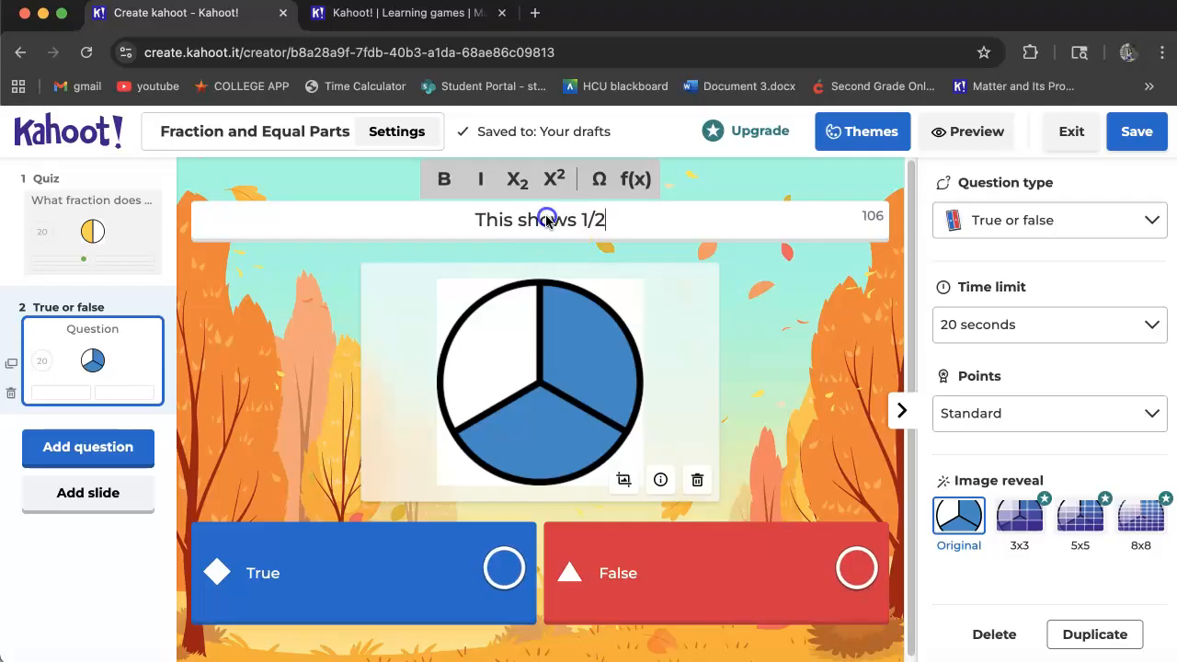
double_click(547, 223)
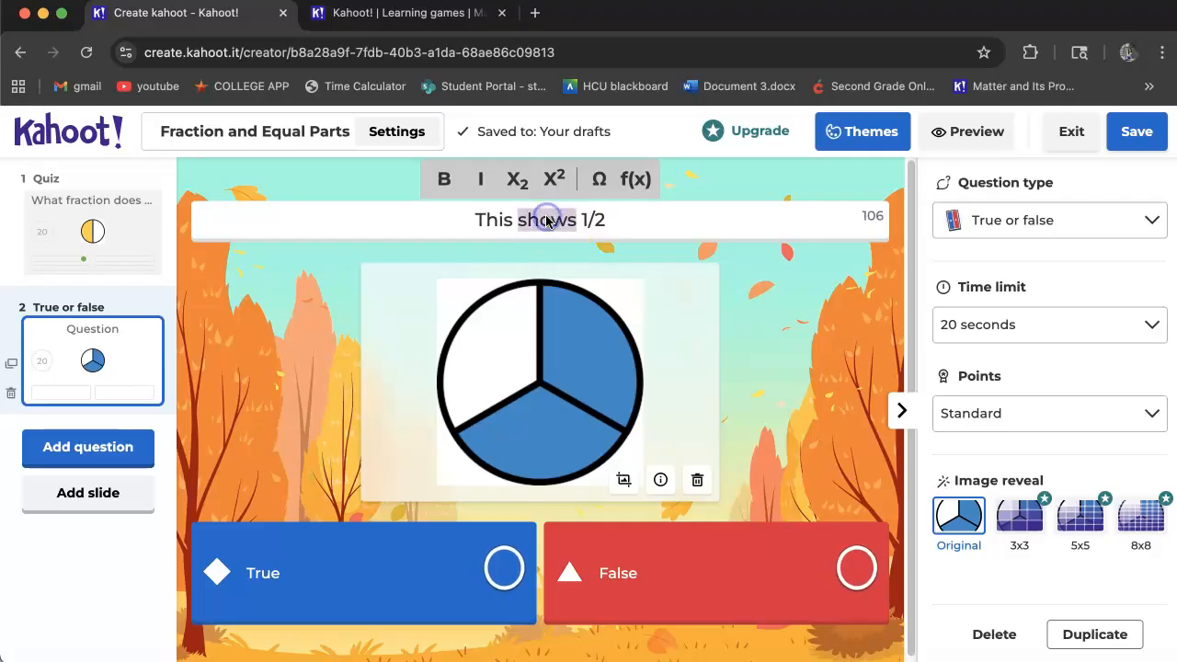
left_click(696, 227)
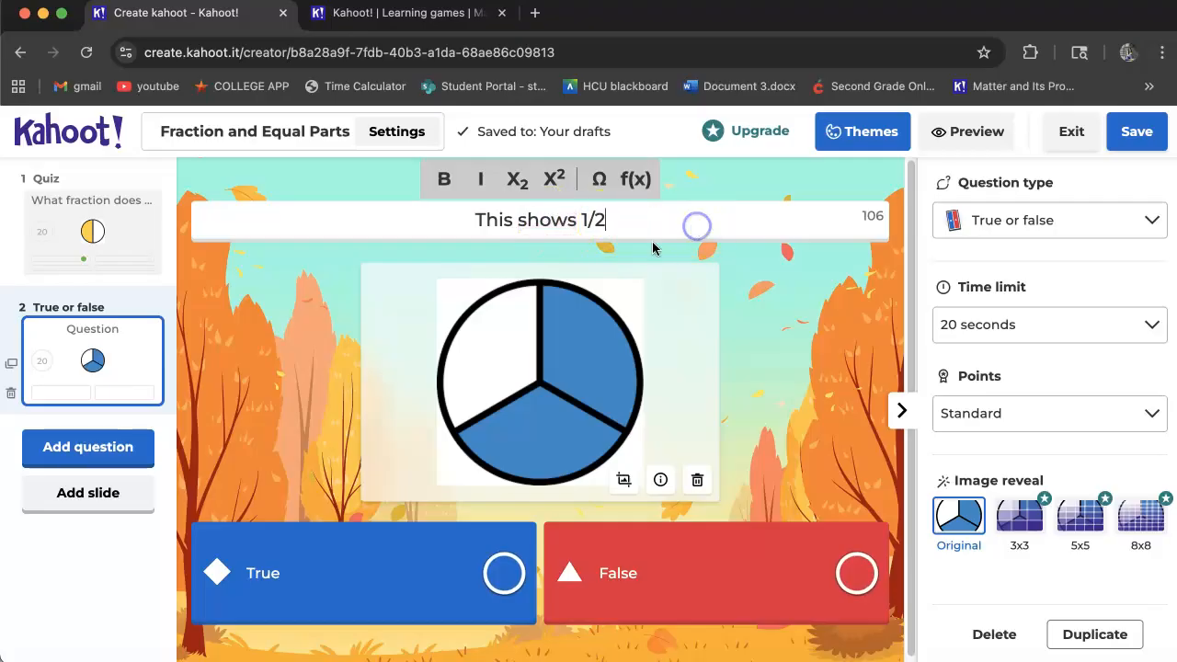
Mark False as the correct answer to the second question
left_click(501, 568)
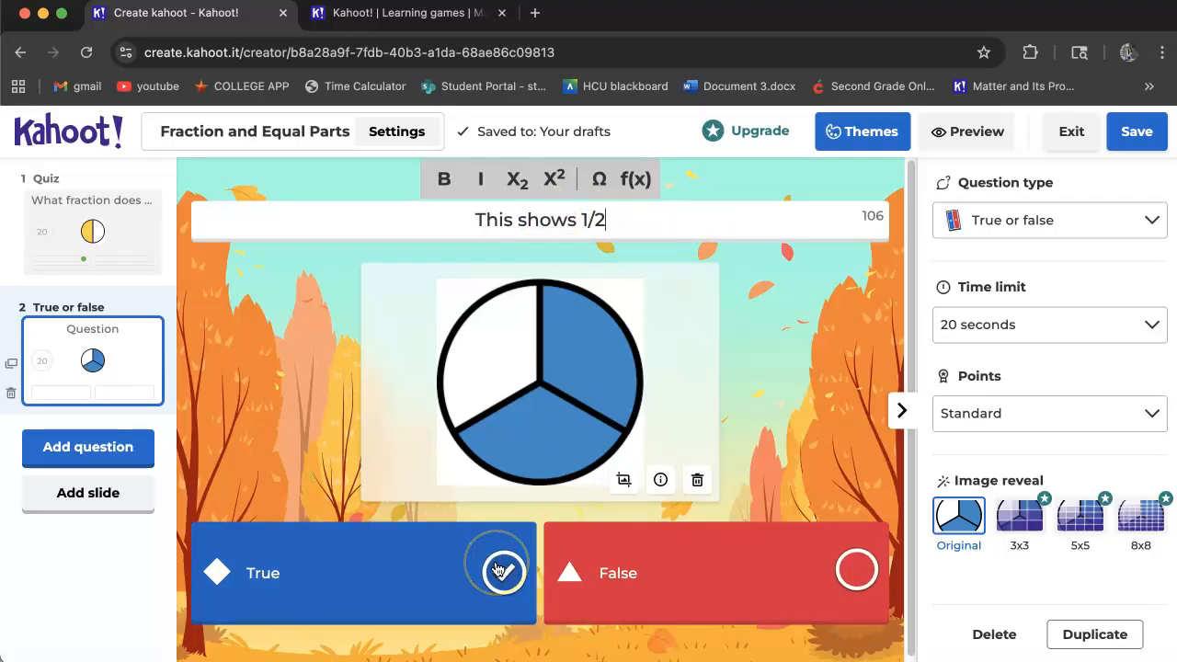
left_click(504, 572)
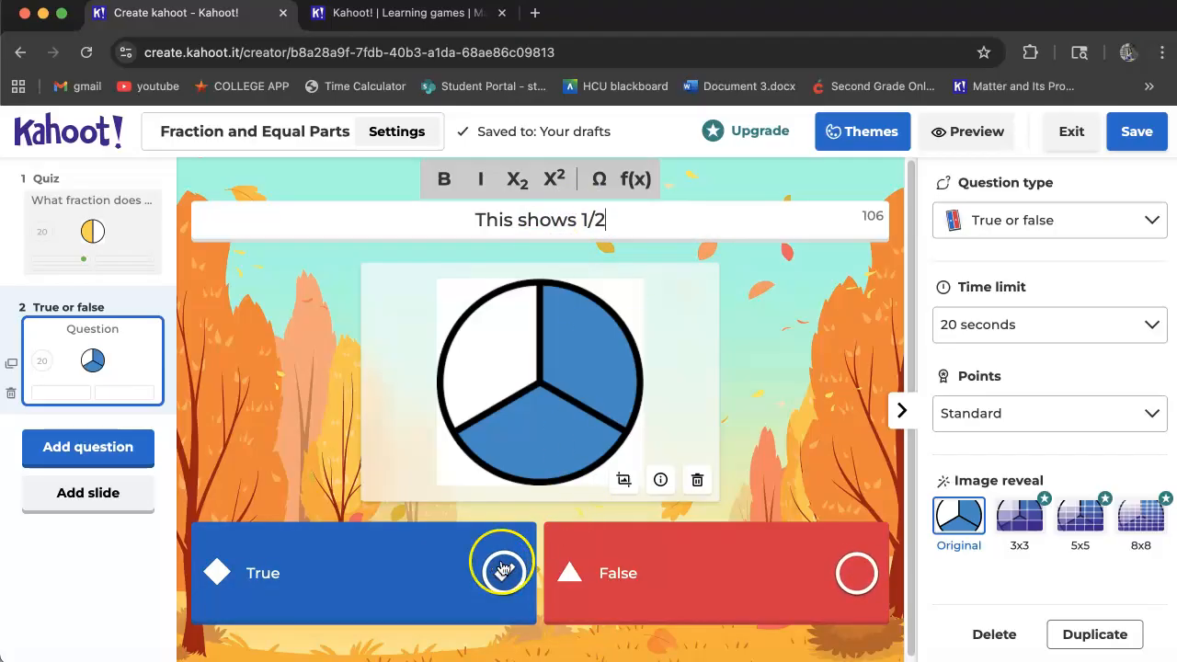
left_click(856, 572)
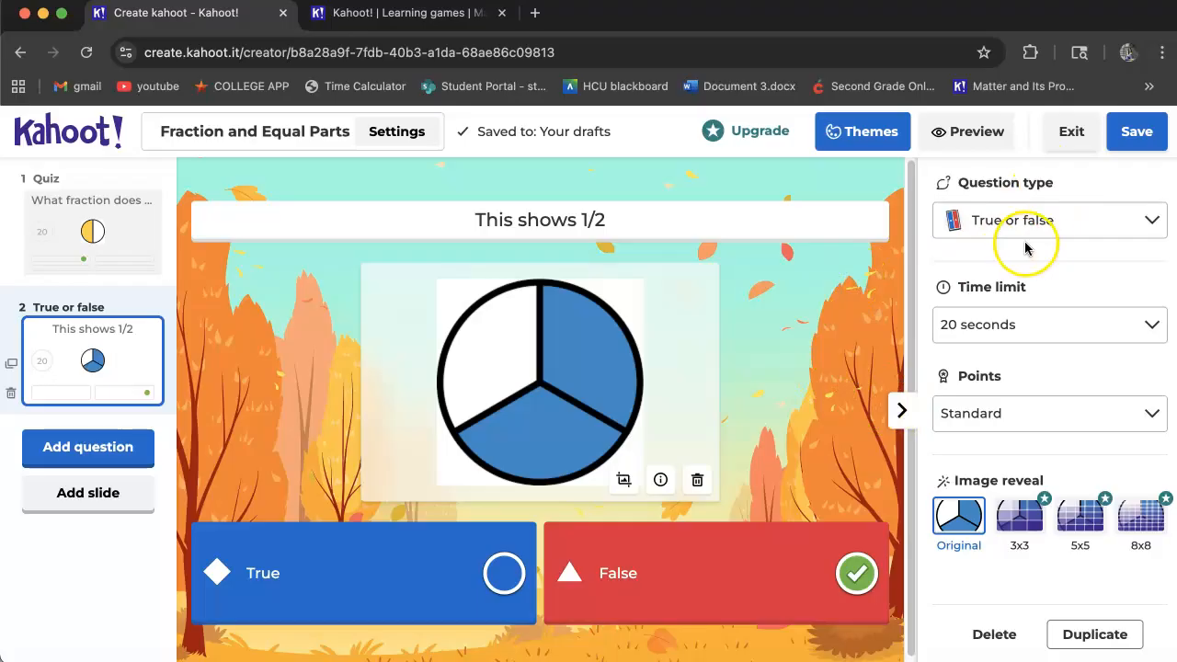
Save the kahoot and look over the options for launching a demo, hosting live and sharing
left_click(1132, 147)
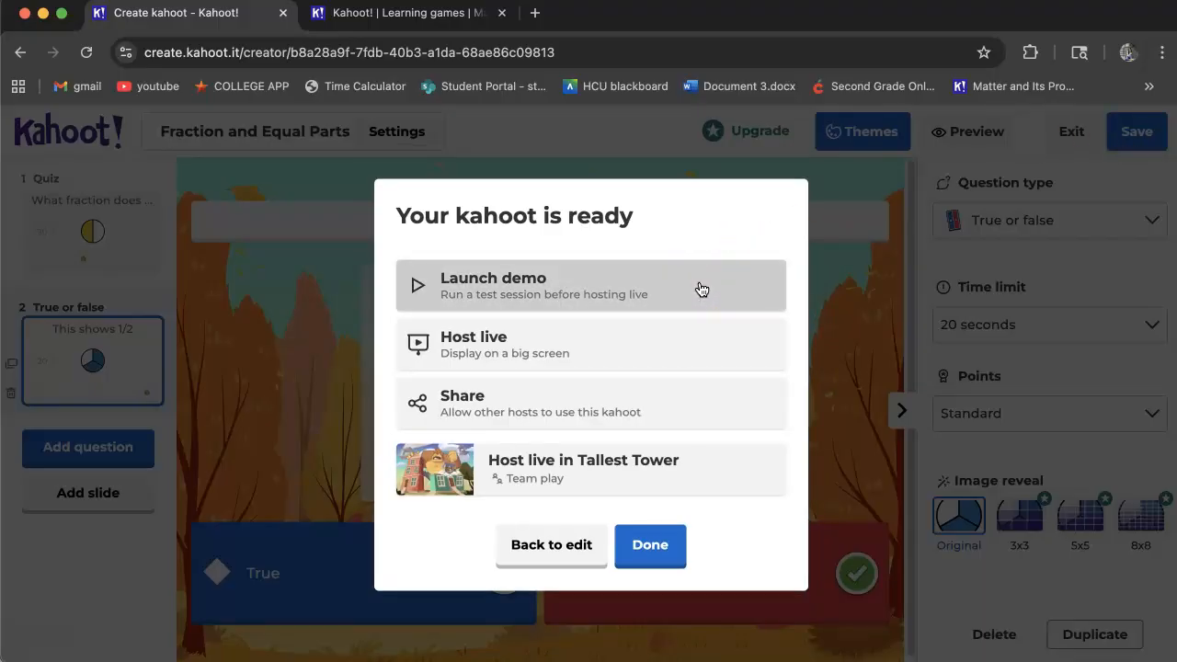
left_click(552, 544)
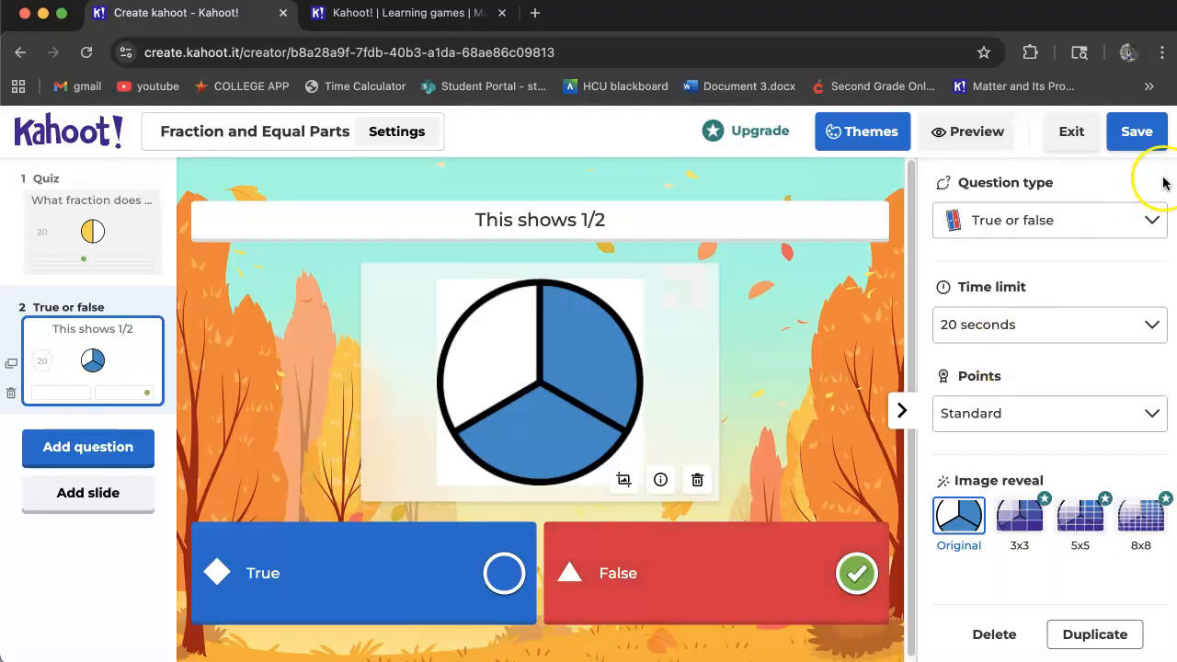
left_click(1136, 129)
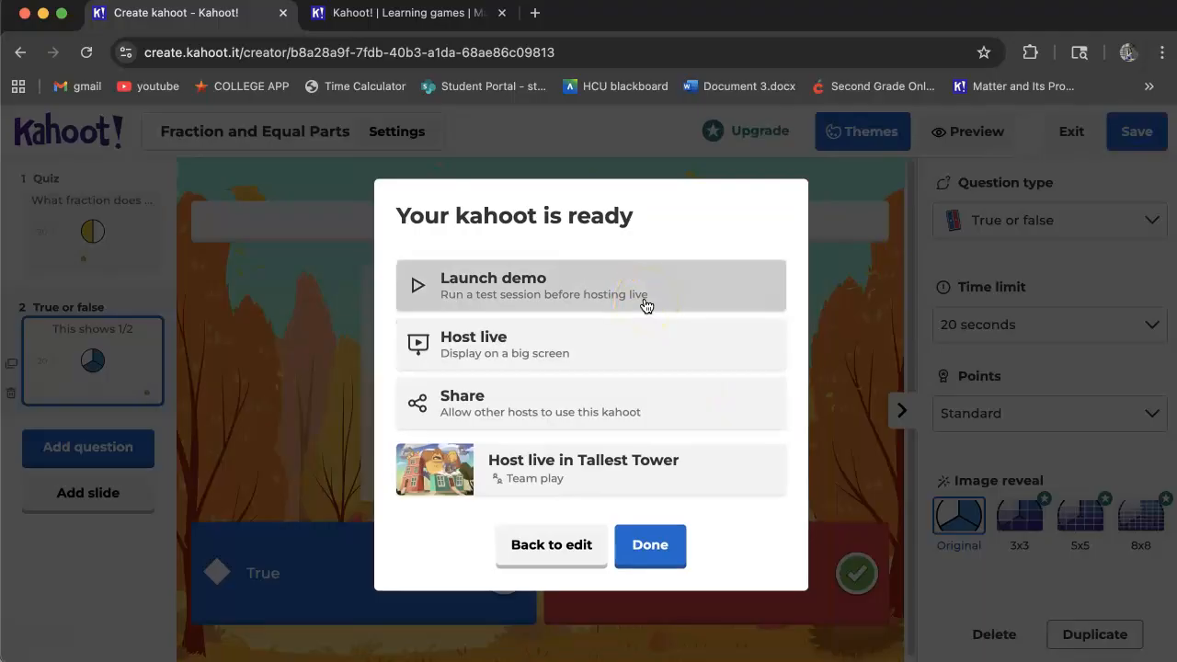
left_click(643, 301)
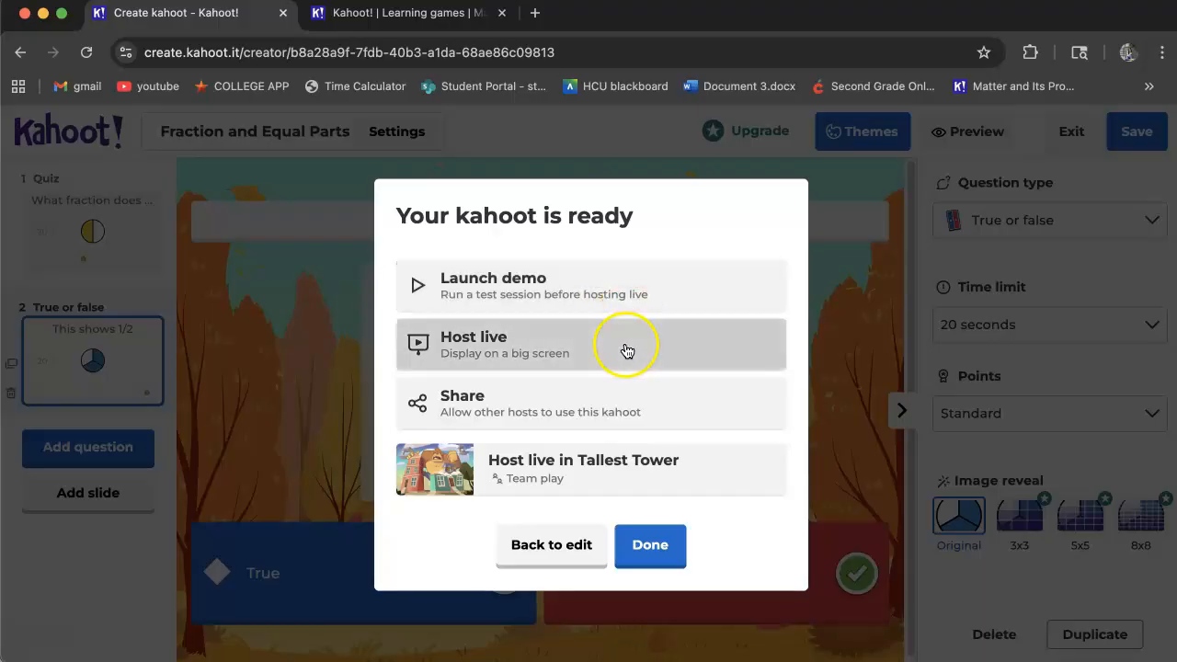
Host the Fraction and Equal Parts kahoot live in Classic mode and mute the computer's sound
left_click(524, 351)
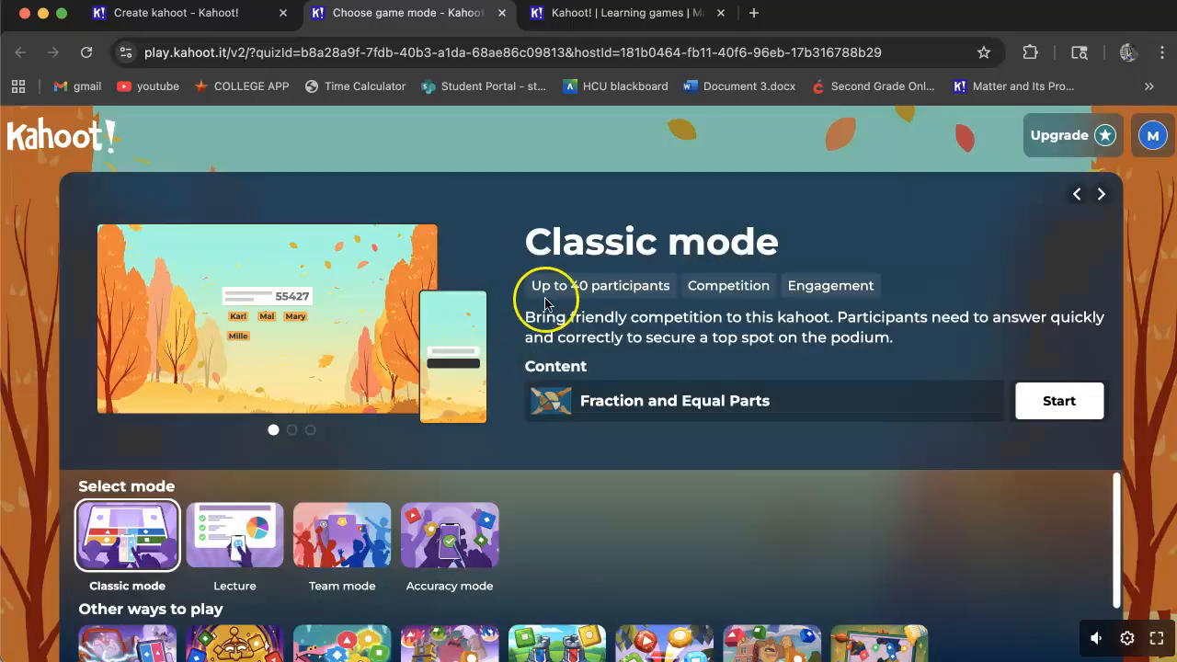
left_click(1059, 402)
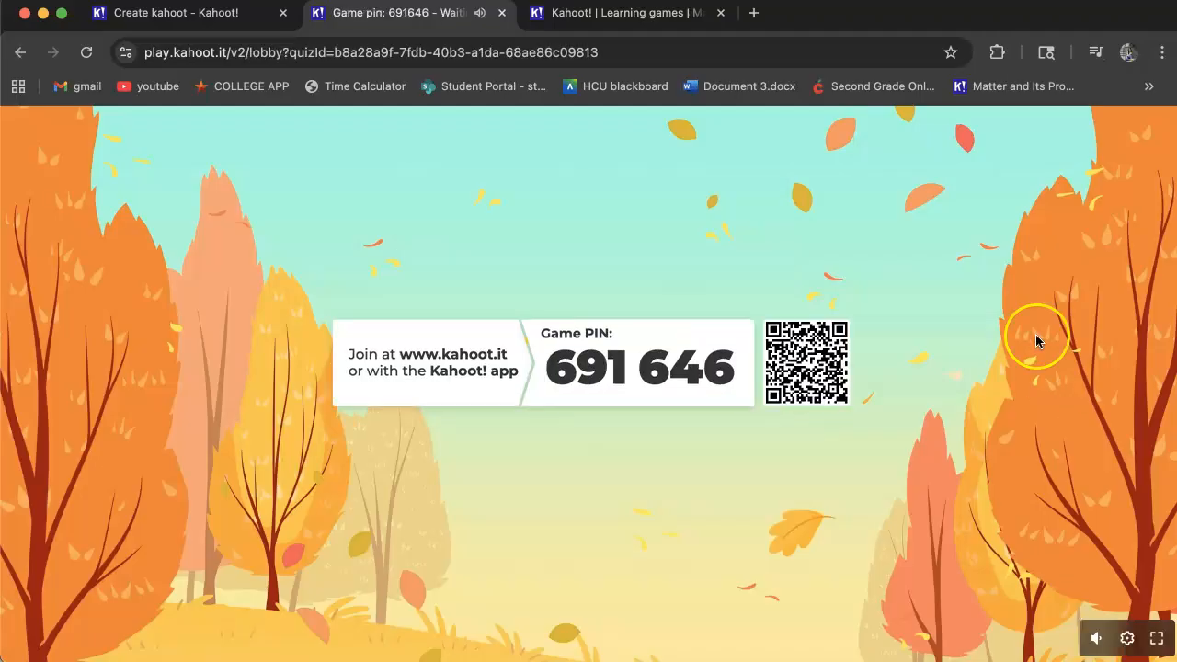
key("XF86AudioMute")
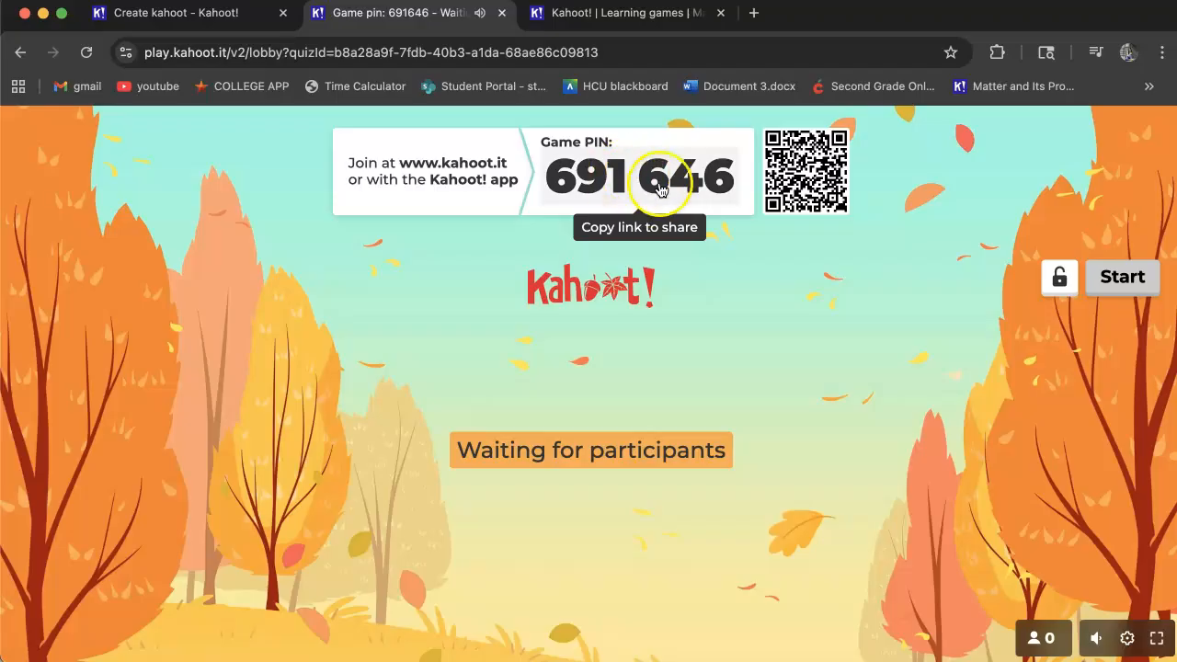
Open the join-game page from the kahoot.com home page, ready for entering the game PIN as a player
left_click(655, 18)
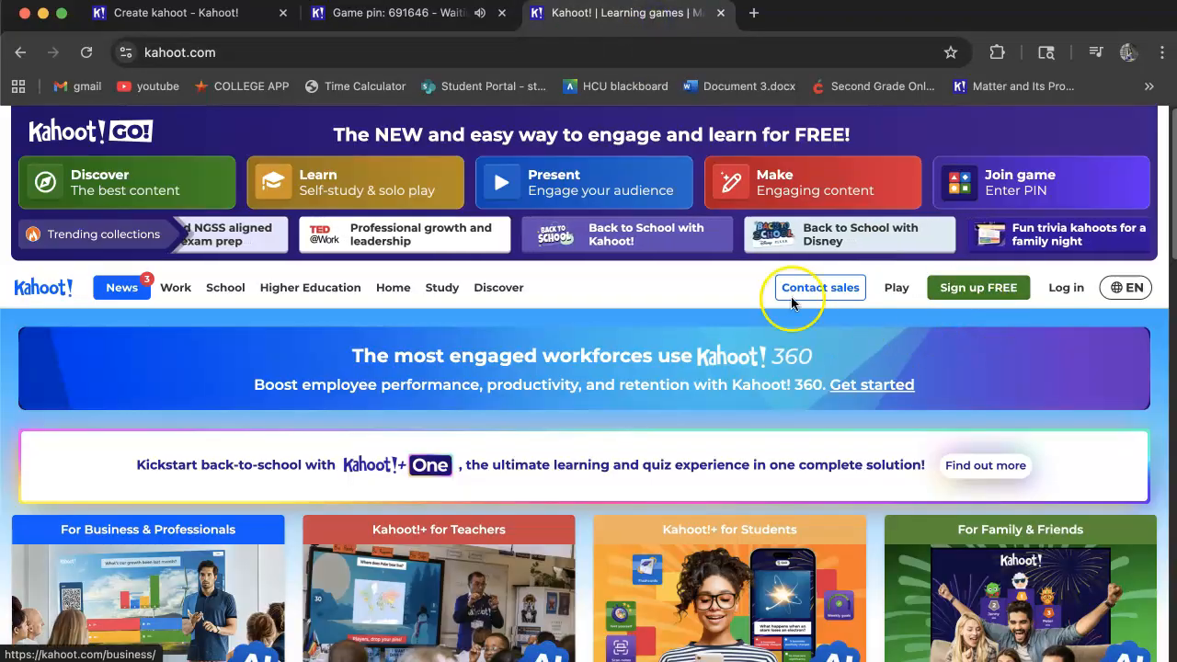
left_click(1033, 190)
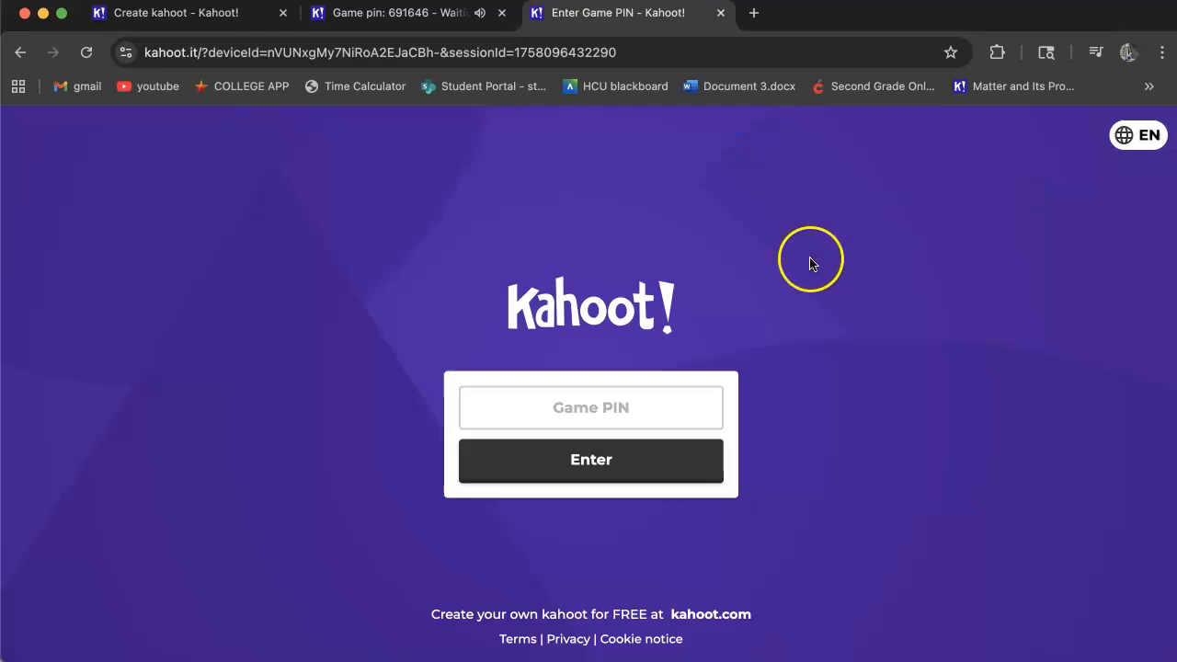
left_click(414, 13)
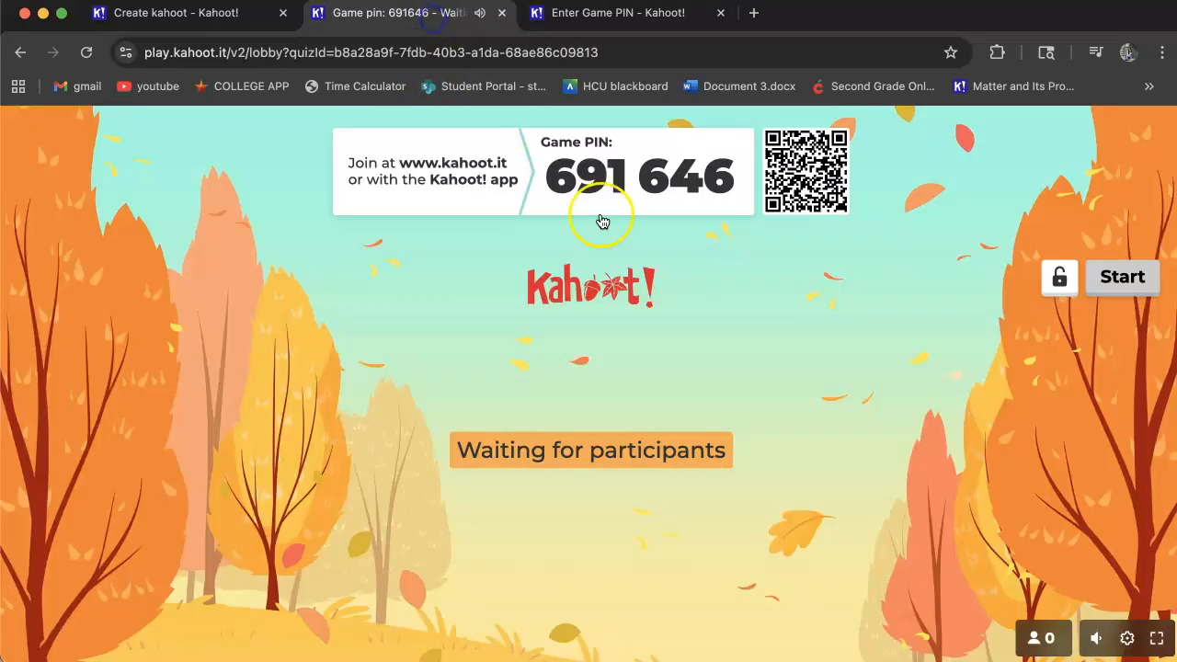
left_click(625, 13)
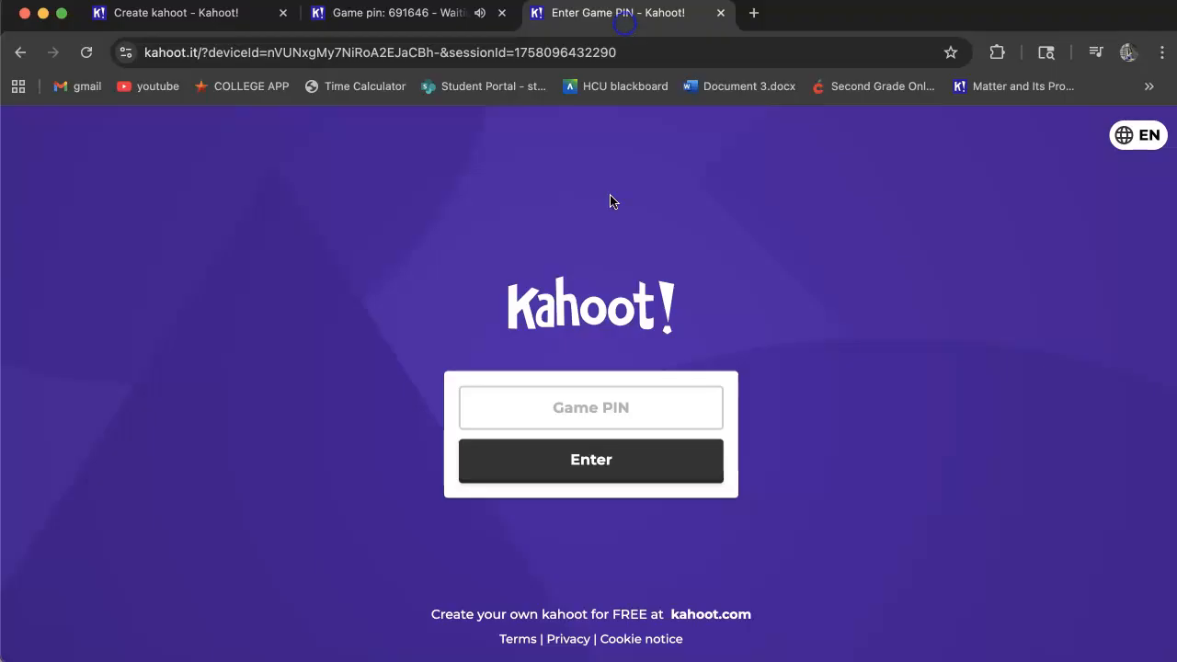
left_click(591, 407)
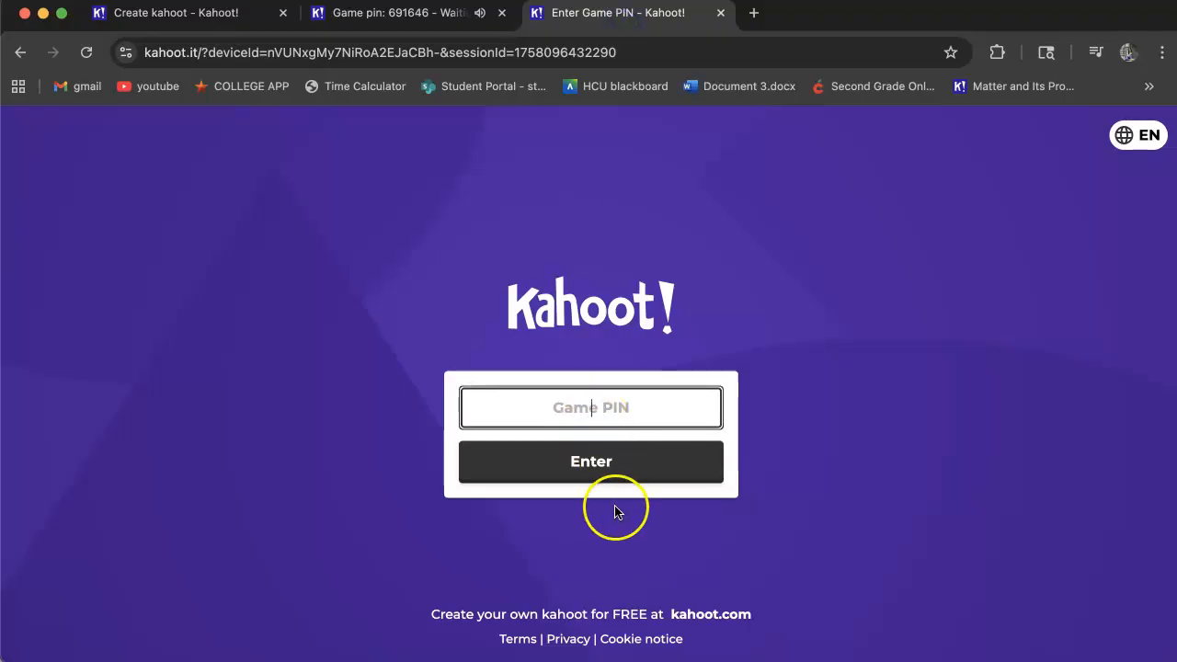
Copy the game PIN from the host lobby, paste it into the player's Game PIN field and submit it
left_click(448, 15)
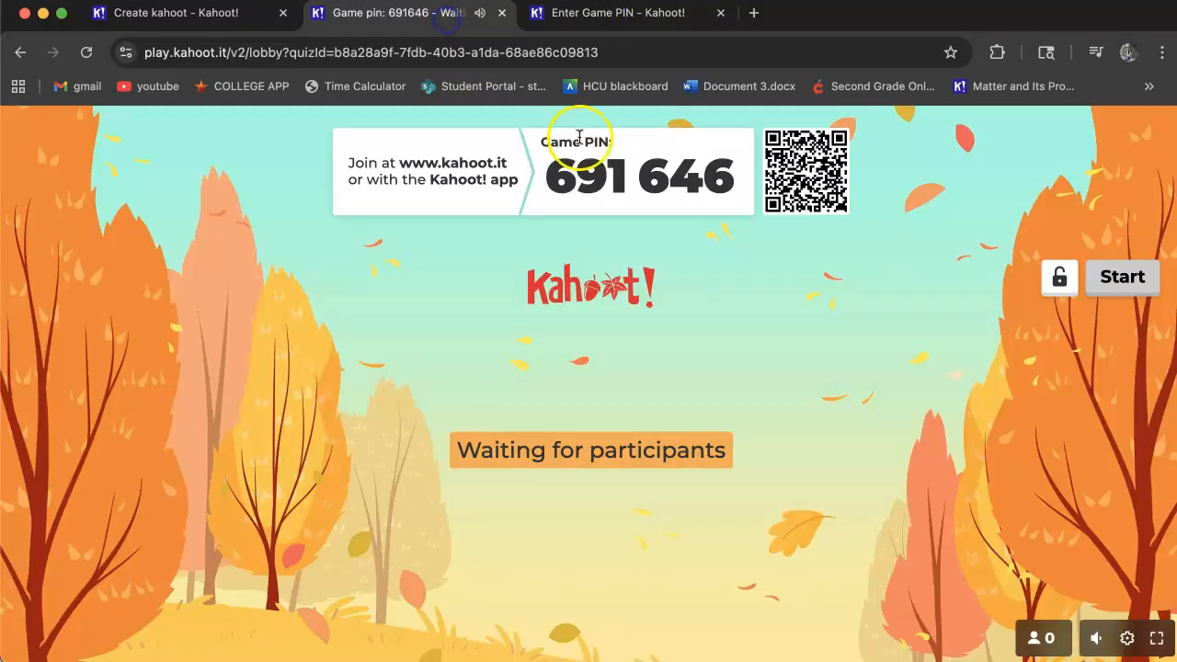
left_click(607, 188)
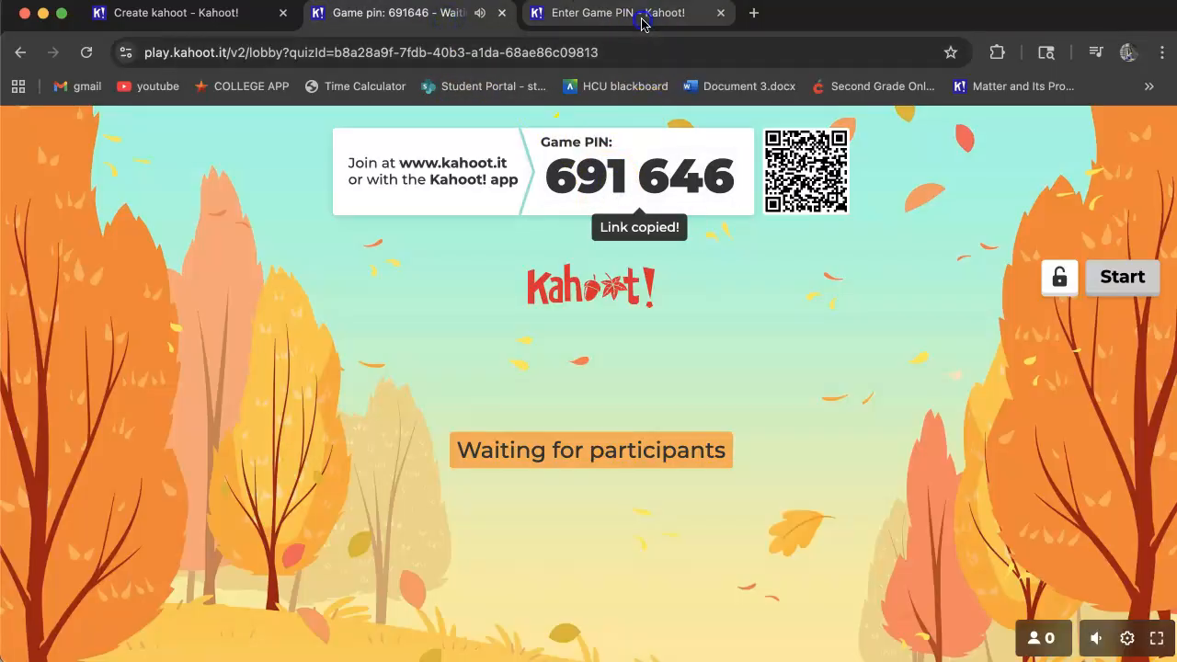
left_click(641, 17)
left_click(649, 387)
right_click(633, 397)
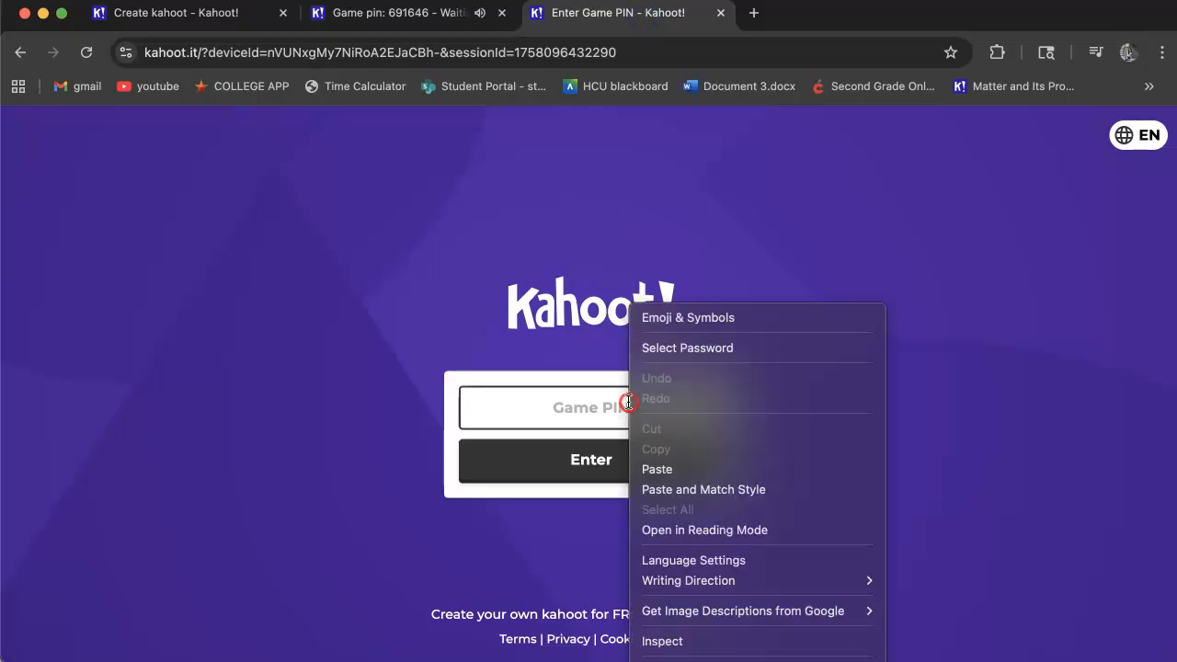
left_click(644, 469)
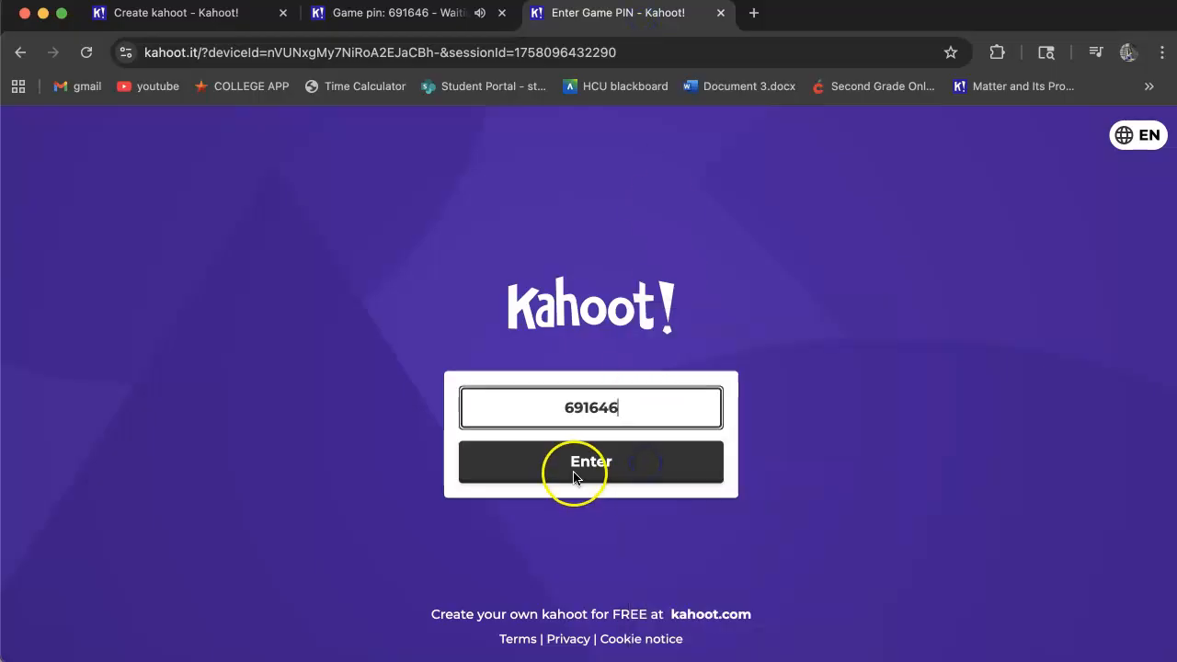
left_click(573, 471)
Enter the player's first name as the nickname and join the game
left_click(577, 442)
type("maddie")
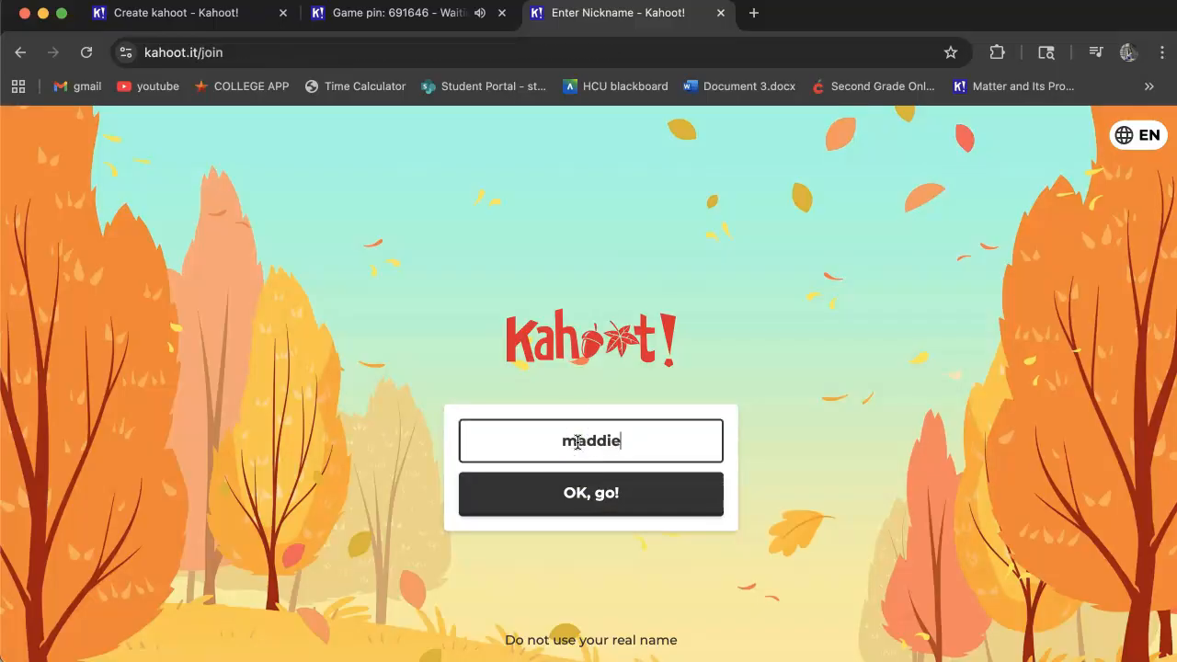
left_click(644, 506)
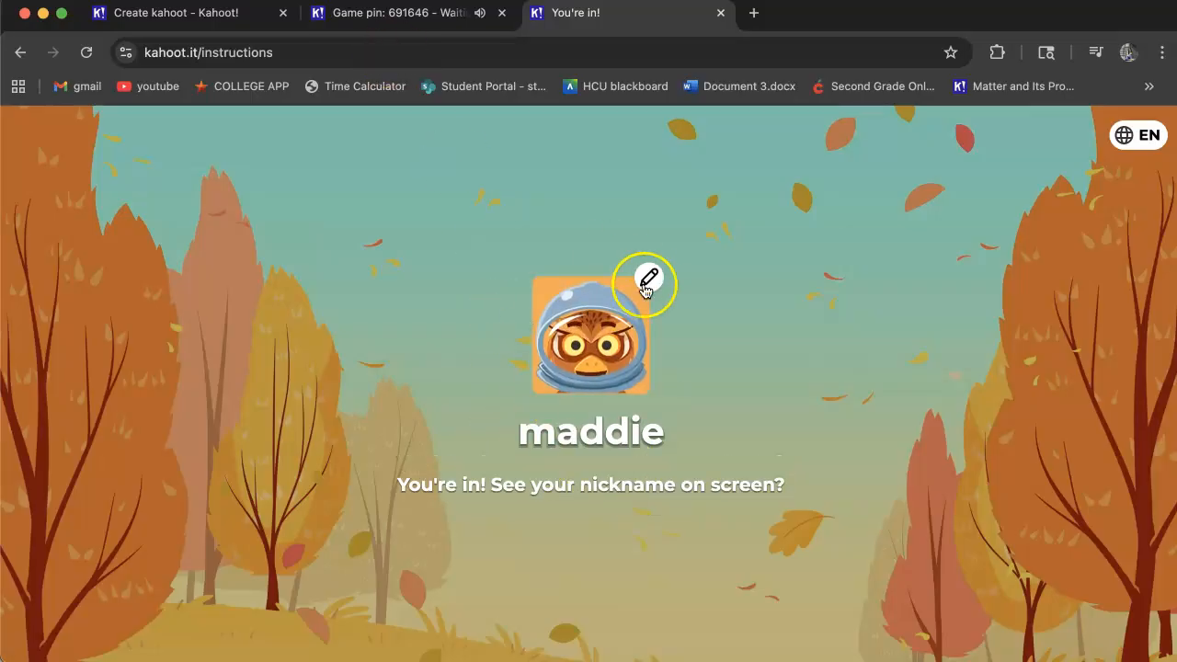
Change the player's avatar character to the snowman and return to the host lobby
left_click(647, 272)
left_click(573, 410)
left_click(726, 408)
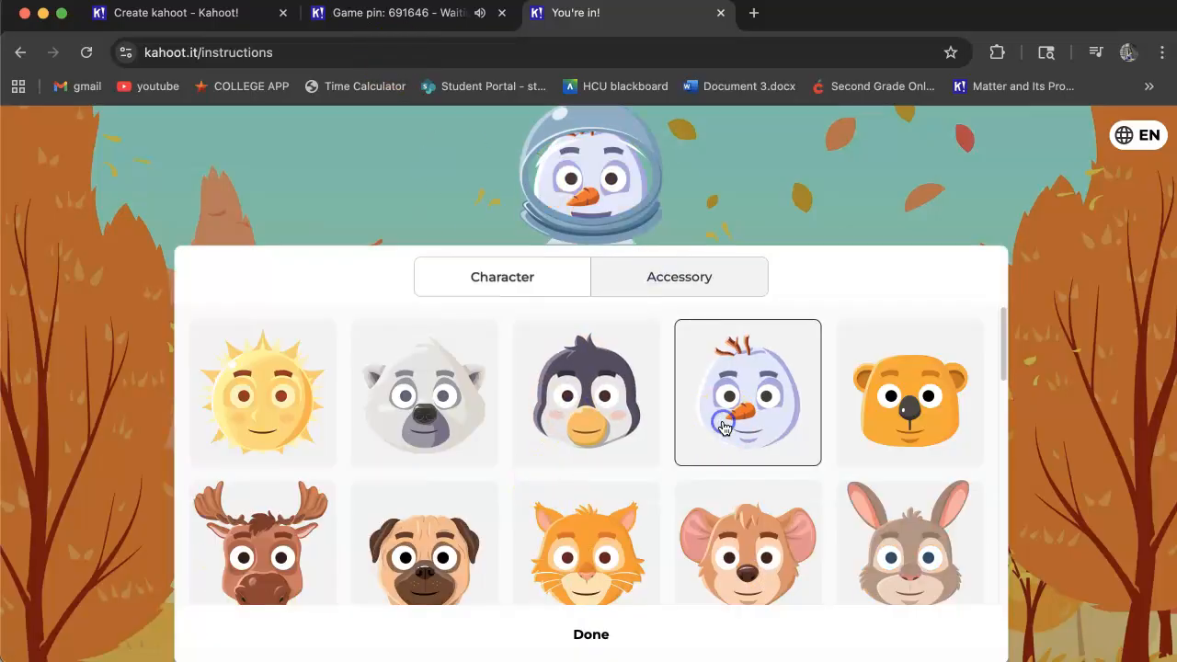
left_click(591, 636)
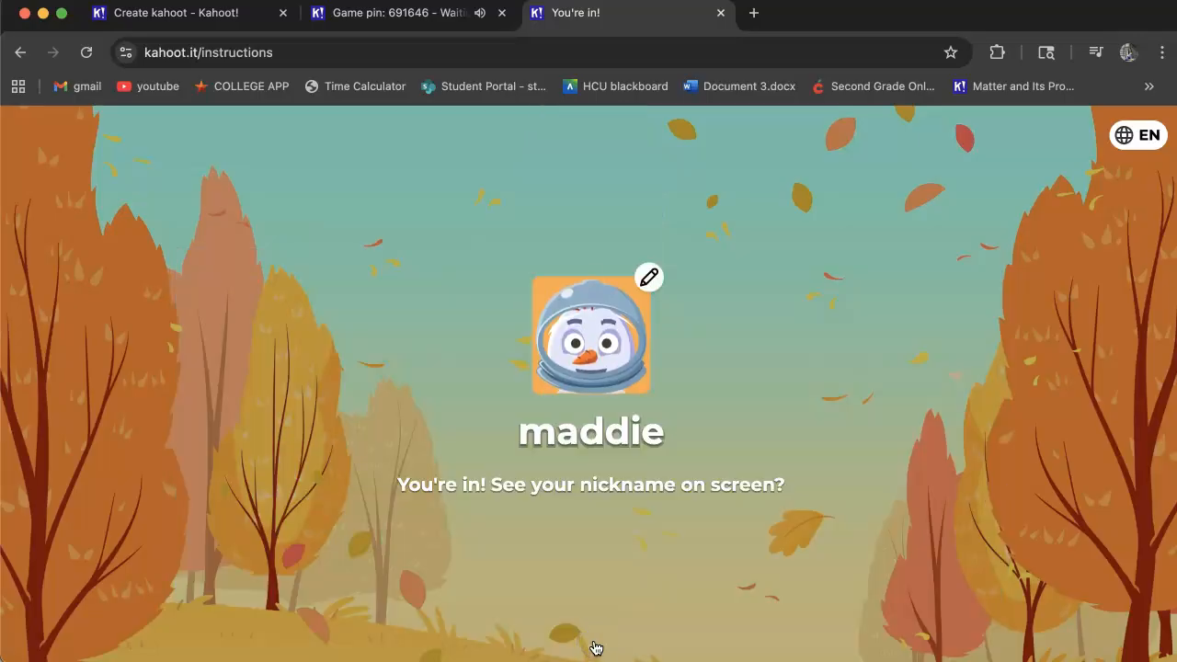
left_click(429, 15)
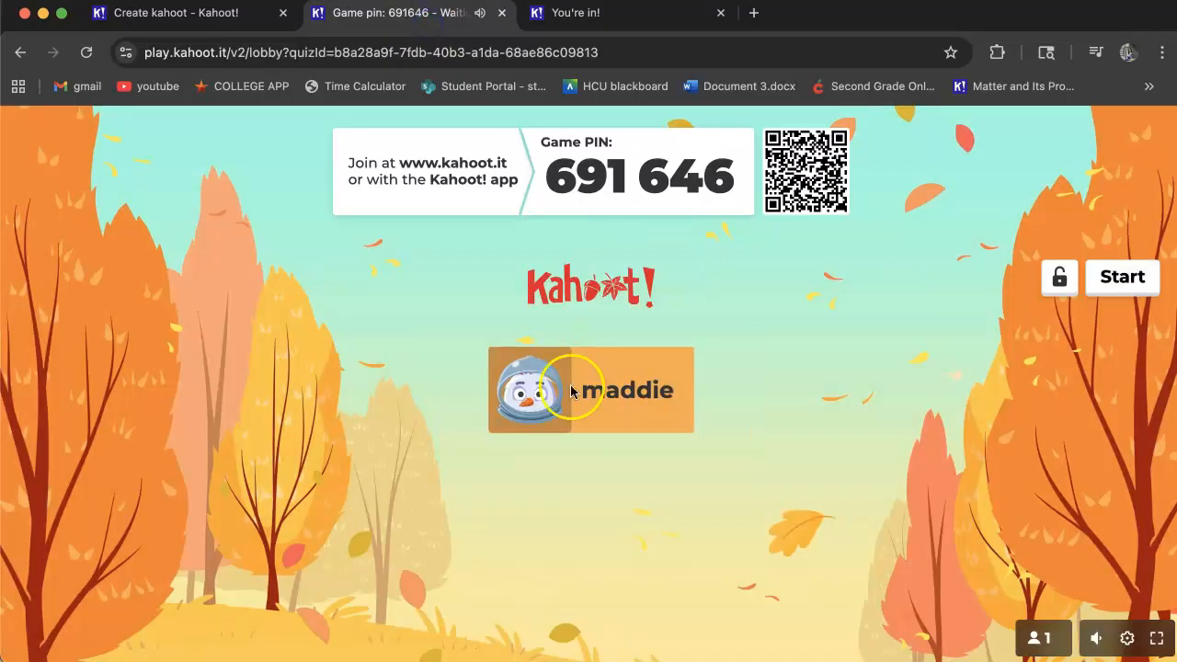